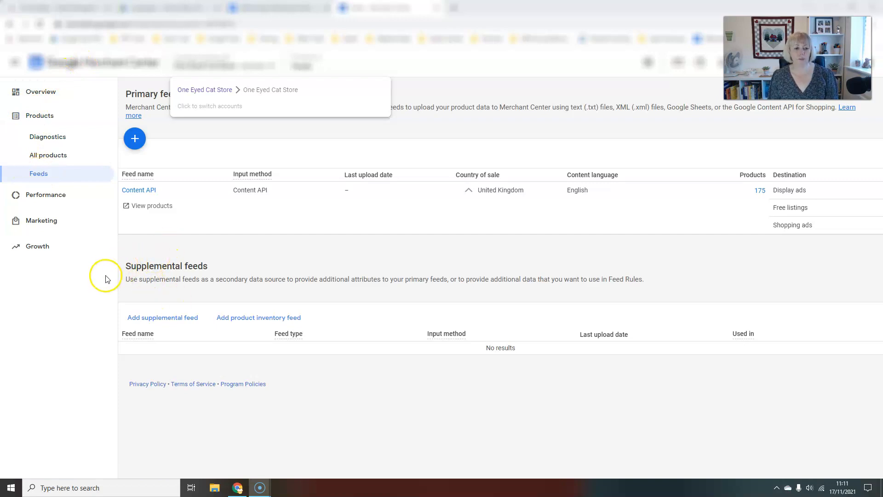
# Start a new supplemental feed named Test Feed with Google Sheets as its input method
pyautogui.click(175, 319)
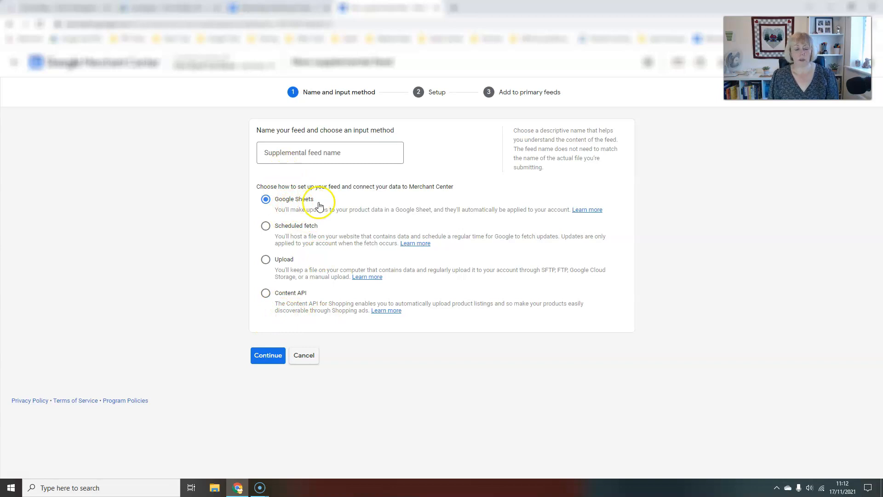
pyautogui.click(265, 152)
pyautogui.write('Test Feed')
pyautogui.click(269, 355)
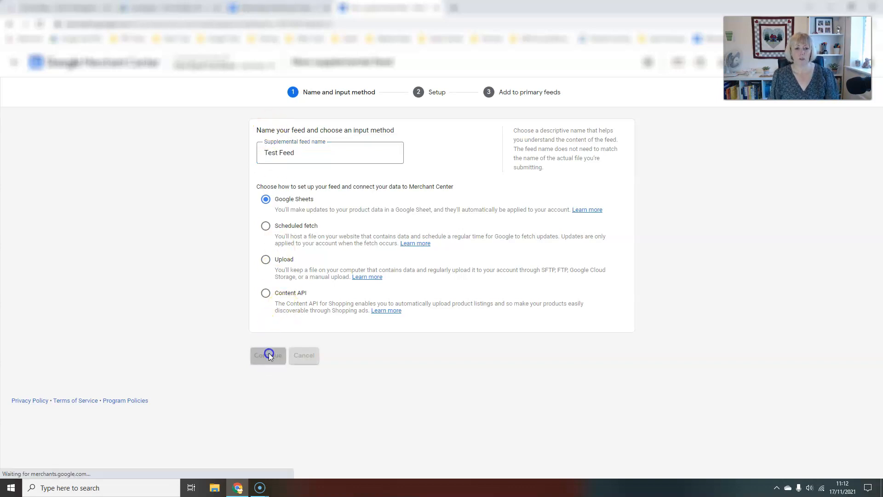
# Set the feed to generate a new Google spreadsheet from a template and supplement the Content API primary feed for United Kingdom, English
pyautogui.click(458, 254)
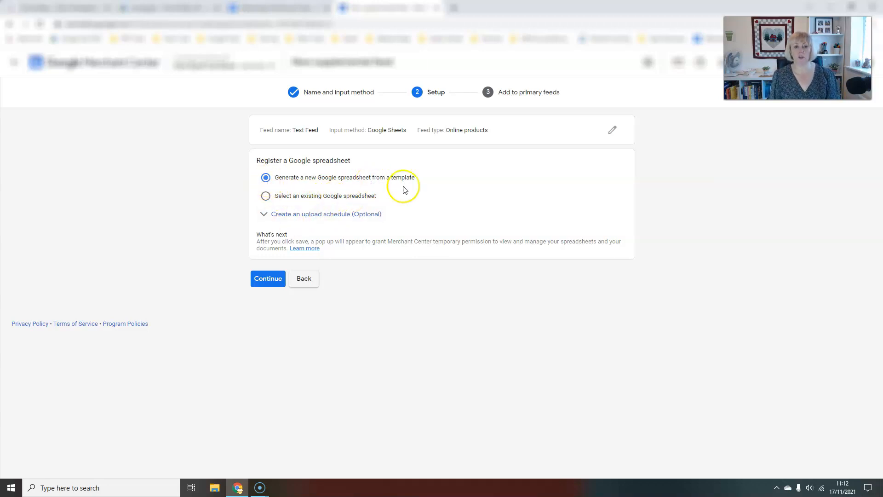
pyautogui.click(271, 281)
pyautogui.click(266, 180)
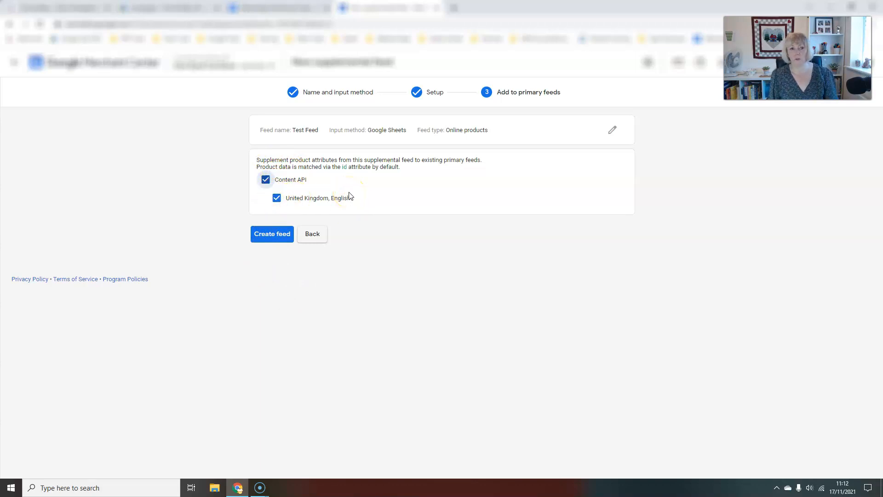
# Create the supplemental feed and open the Google spreadsheet belonging to Test Feed
pyautogui.click(271, 235)
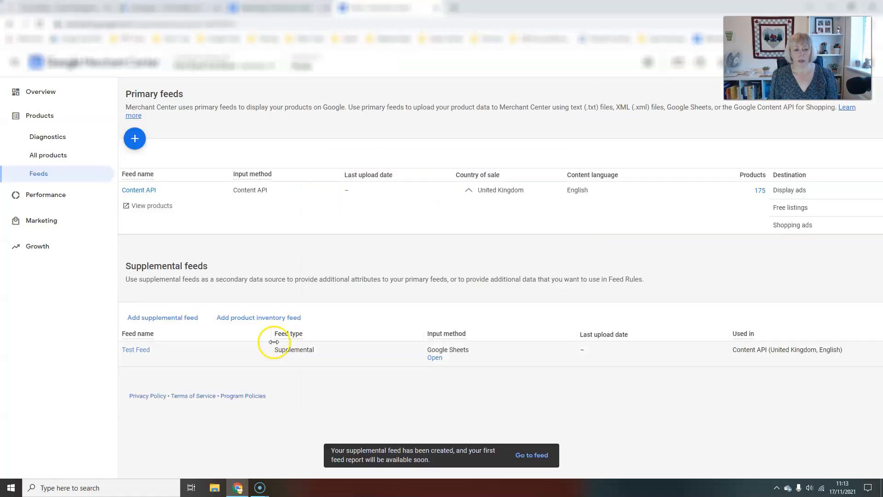
pyautogui.moveTo(276, 361)
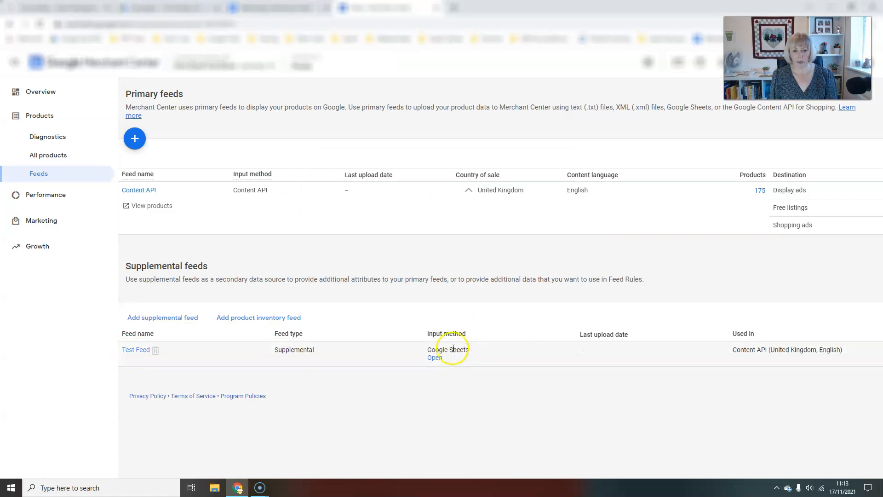
pyautogui.click(433, 363)
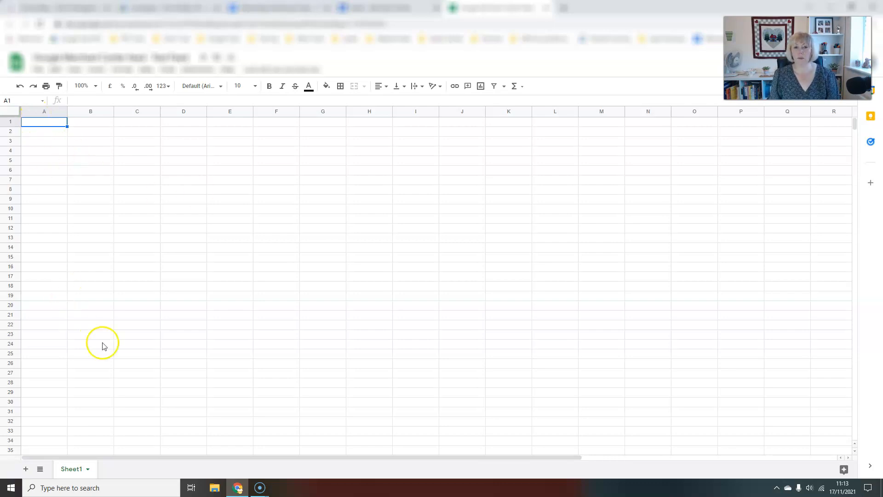
# Return to Google Merchant Center and download a file of all products
pyautogui.click(377, 8)
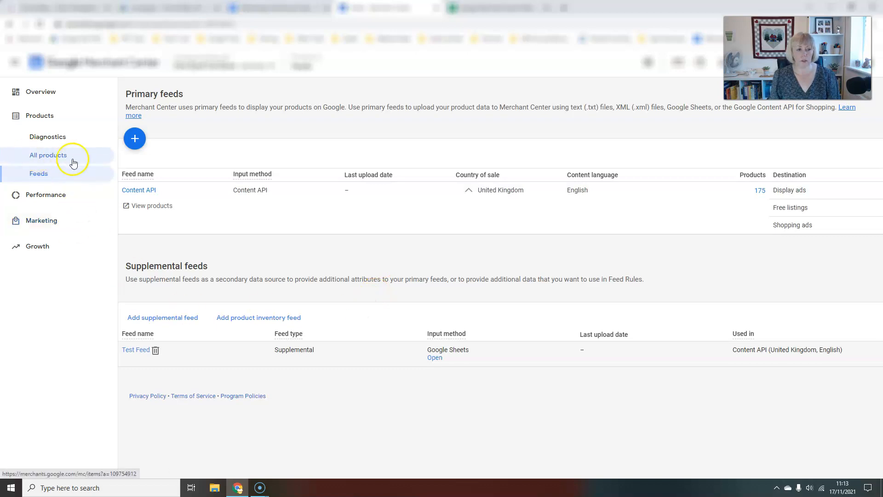
pyautogui.click(47, 158)
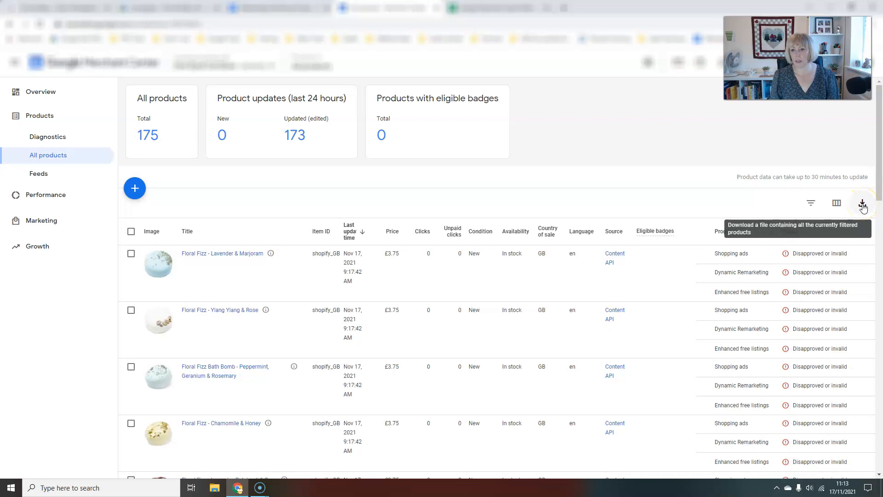
pyautogui.click(860, 203)
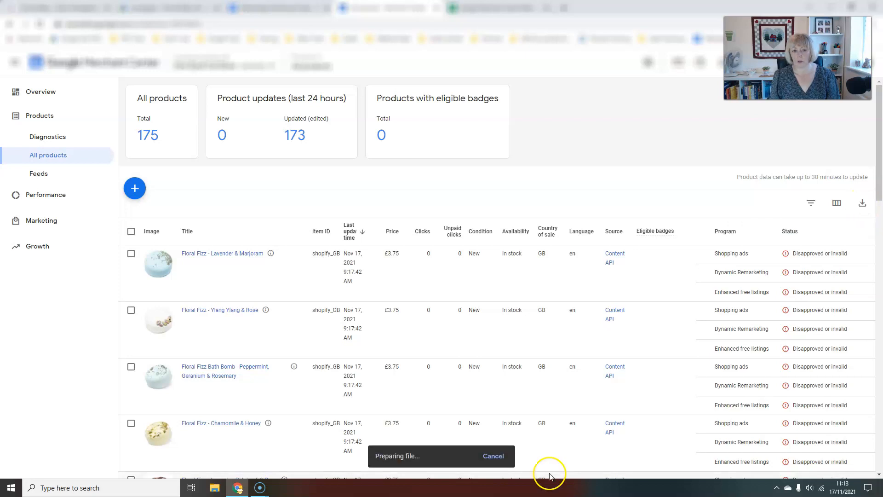
# Extract the downloaded products_2021-11-17_11_13_56 archive to its own folder in Downloads, skipping the interrupted copy
pyautogui.click(51, 465)
pyautogui.click(479, 128)
pyautogui.click(524, 332)
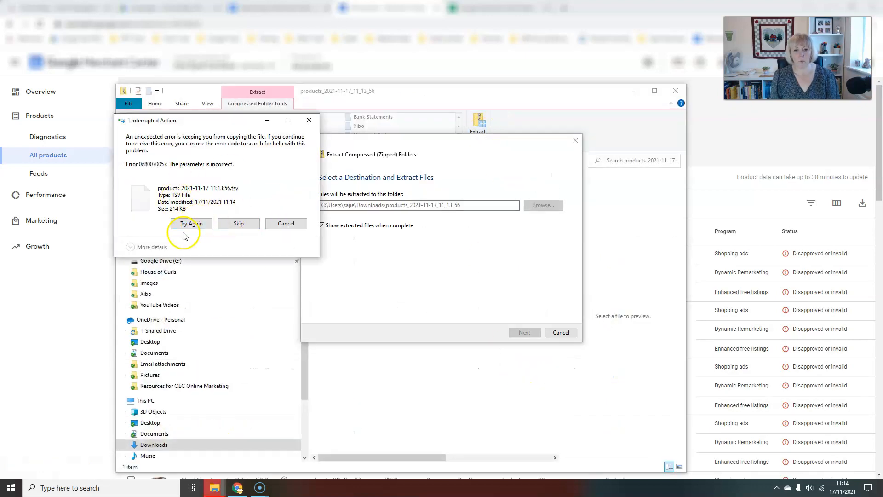
pyautogui.click(239, 224)
pyautogui.click(363, 109)
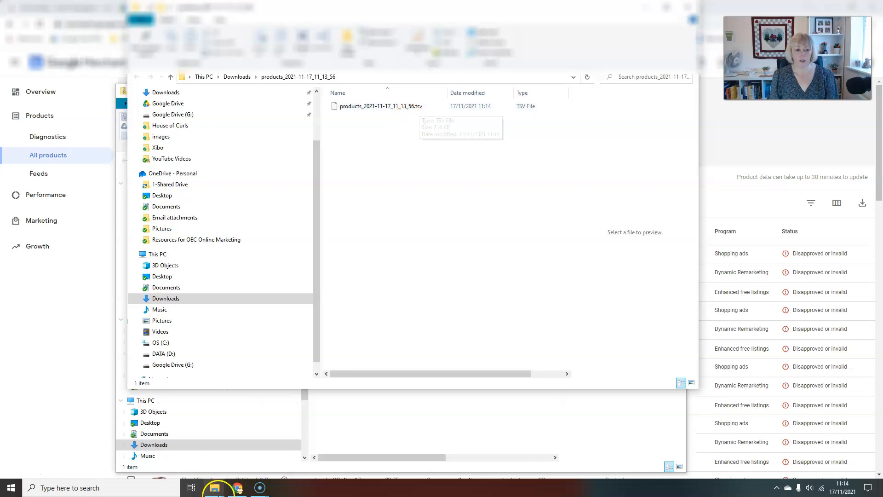
# Switch to Excel and create a blank workbook
pyautogui.click(3, 492)
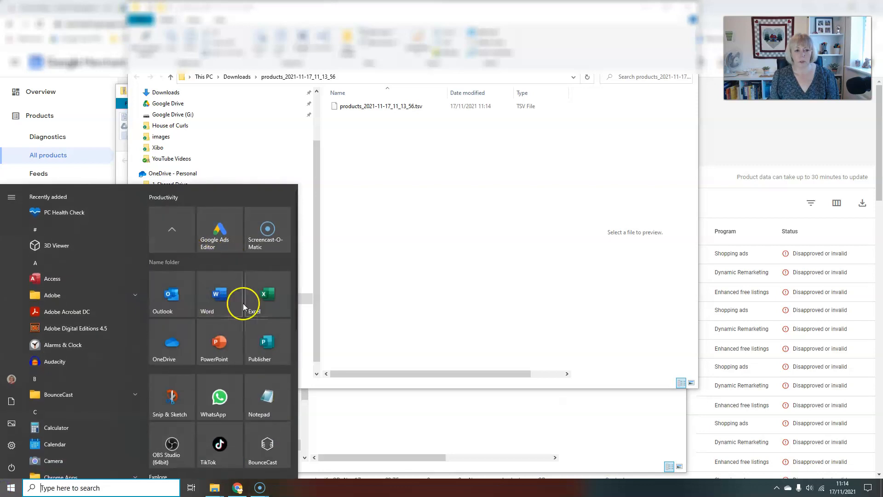
pyautogui.click(264, 294)
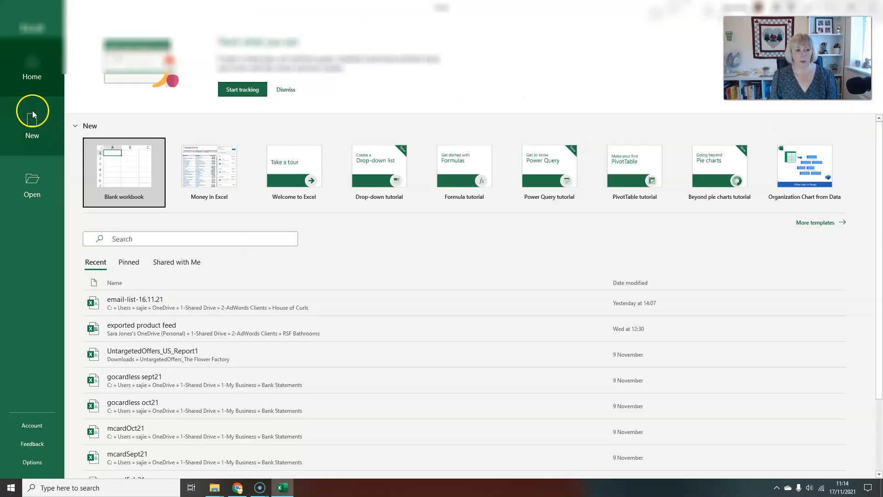
pyautogui.click(32, 116)
pyautogui.click(138, 101)
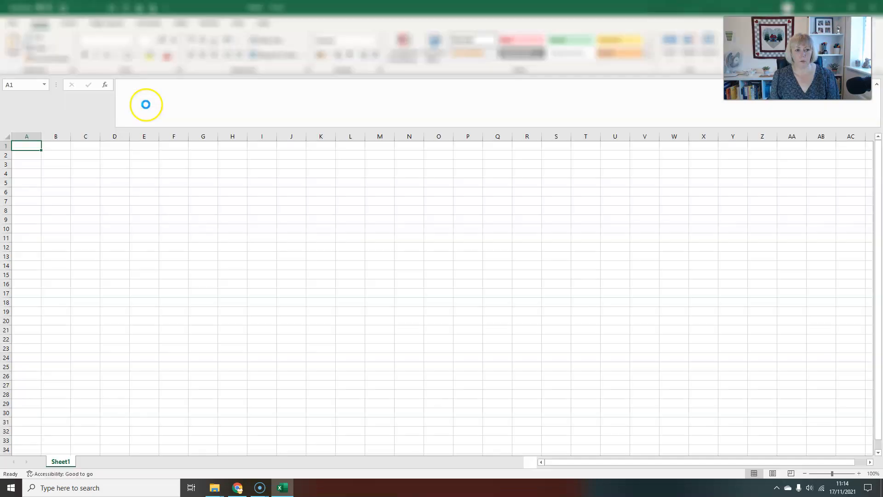
# Start opening a file and browse to the extracted products folder in this PC's Downloads
pyautogui.hotkey('ctrl', 'o')
pyautogui.click(124, 202)
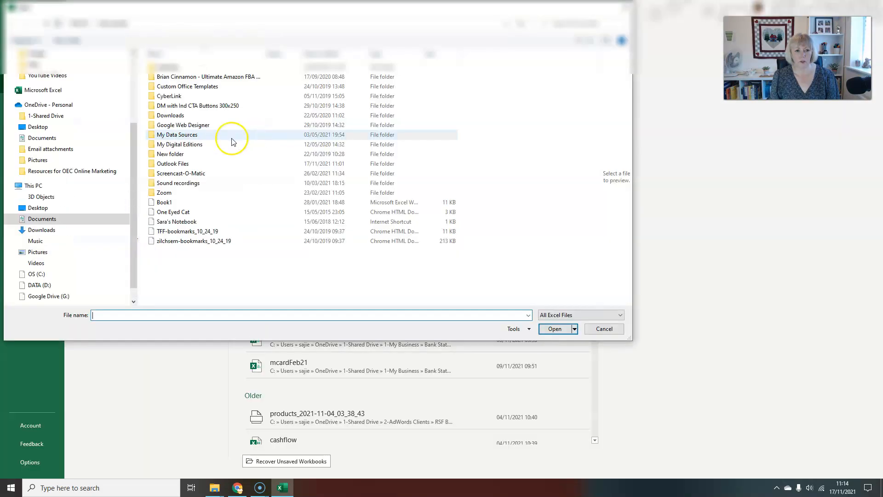
pyautogui.click(165, 116)
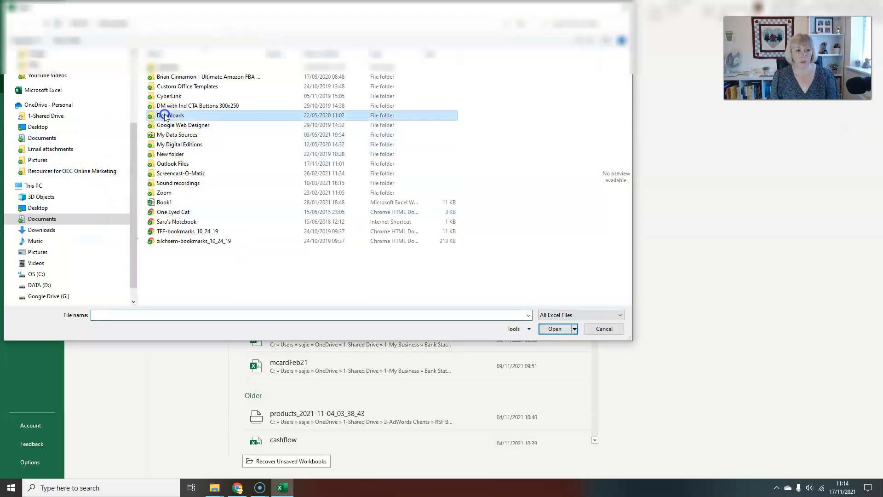
pyautogui.doubleClick(164, 116)
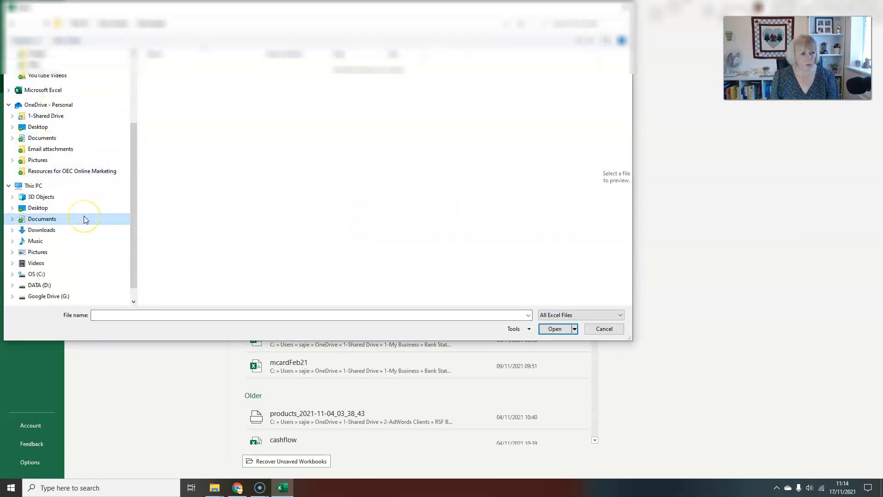
pyautogui.scroll(4, 83, 216)
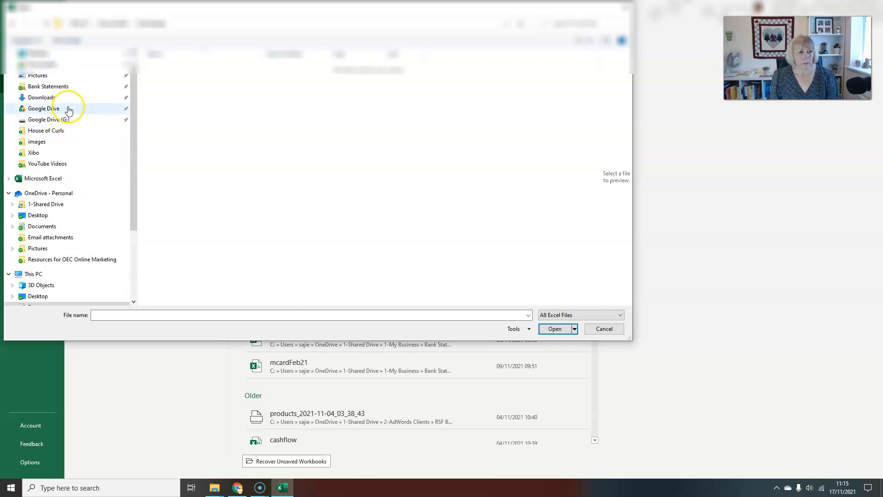
pyautogui.click(64, 98)
pyautogui.click(188, 68)
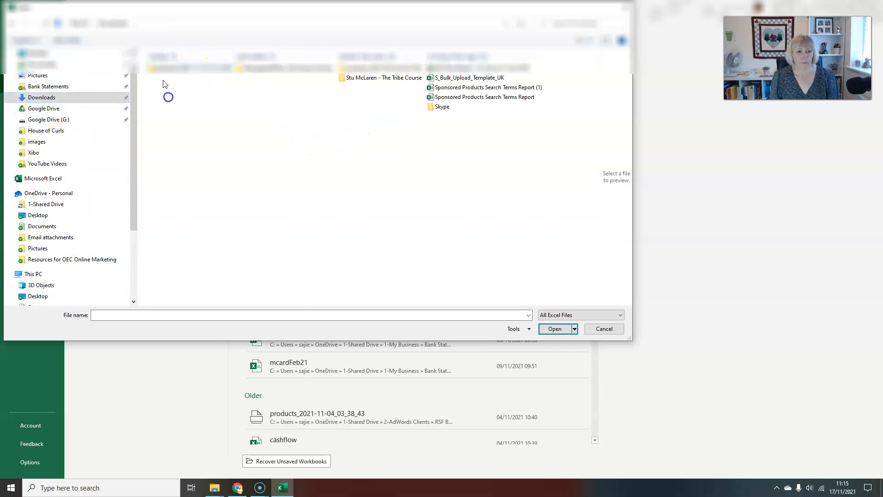
pyautogui.doubleClick(158, 69)
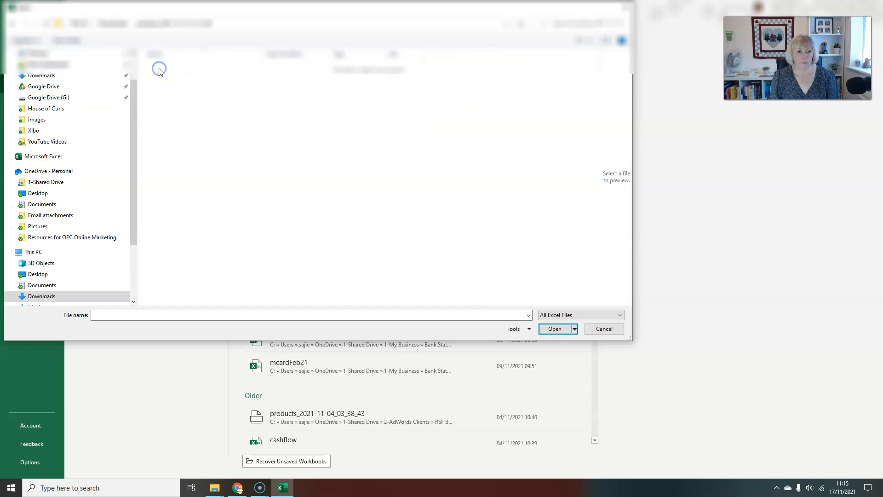
# Widen the file type filter to list non-Excel files and open the extracted products .tsv file
pyautogui.click(591, 316)
pyautogui.click(560, 325)
pyautogui.click(182, 68)
pyautogui.click(572, 332)
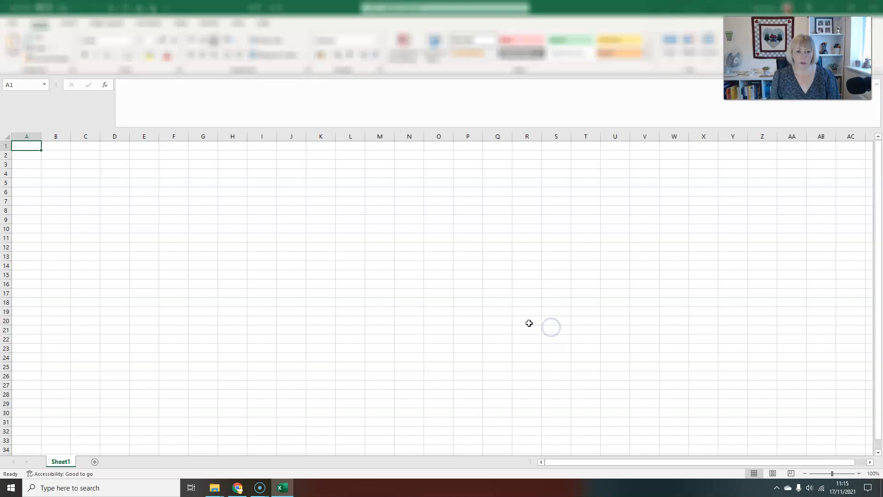
# Complete the Text Import Wizard with its default settings, keeping the General column data format
pyautogui.click(380, 266)
pyautogui.click(389, 269)
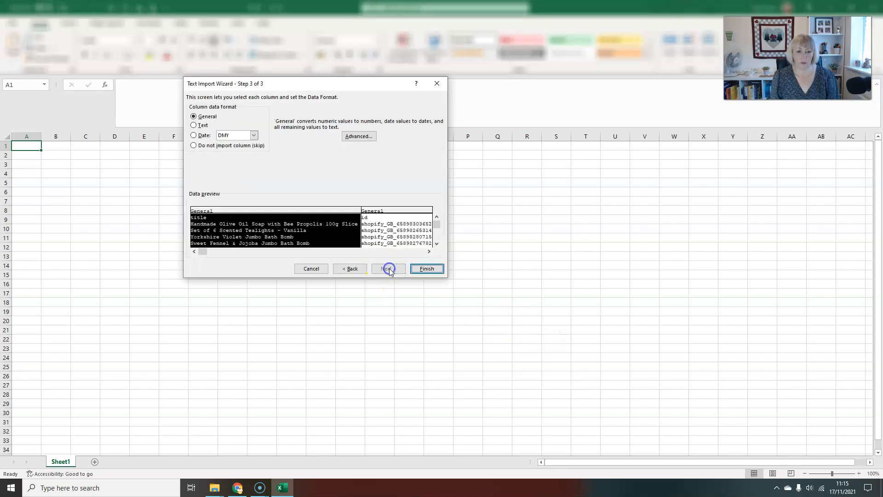
pyautogui.click(426, 269)
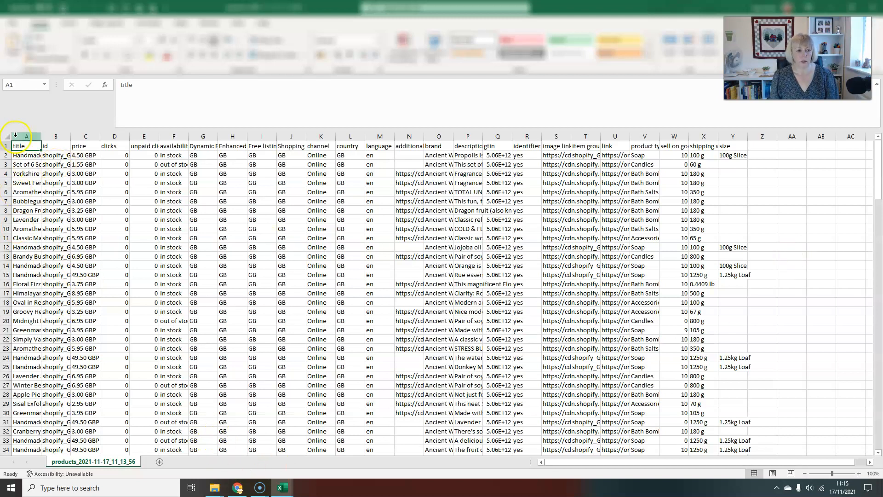
# Widen column B to fit the full product ids
pyautogui.click(45, 146)
pyautogui.click(58, 154)
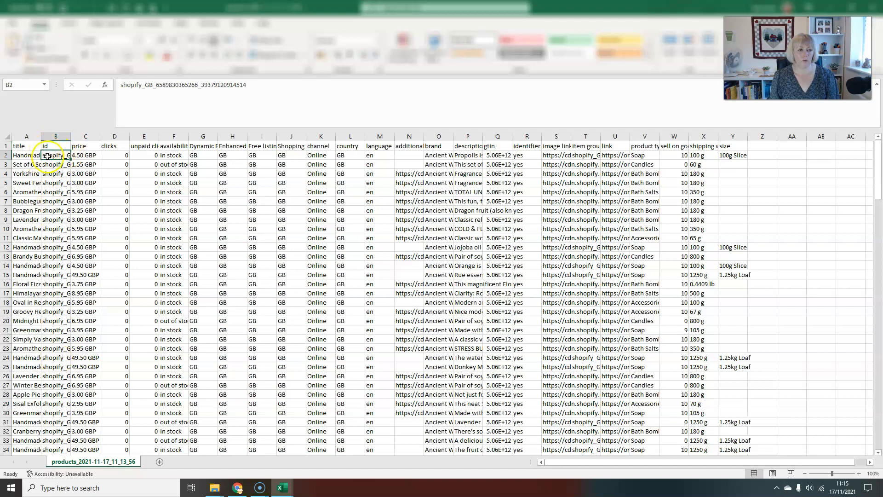
pyautogui.doubleClick(67, 134)
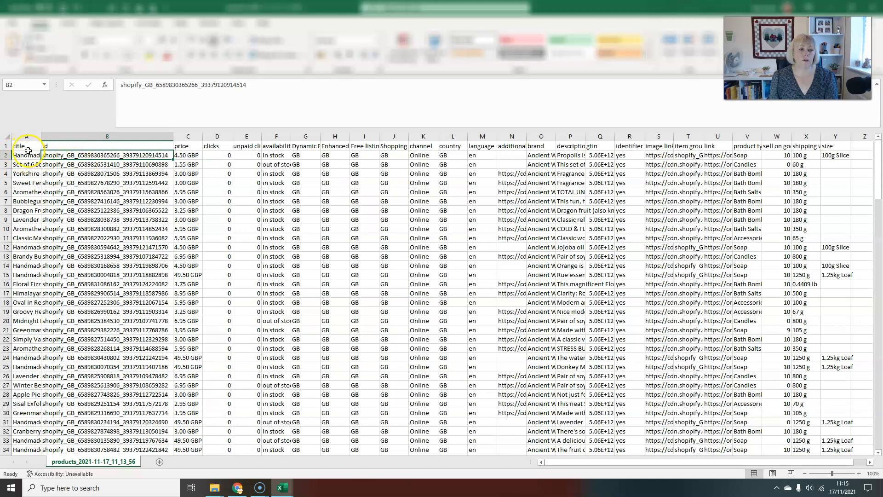
# Copy the whole id column with its header and paste it into the feed's Google Sheet starting at cell A1
pyautogui.click(60, 146)
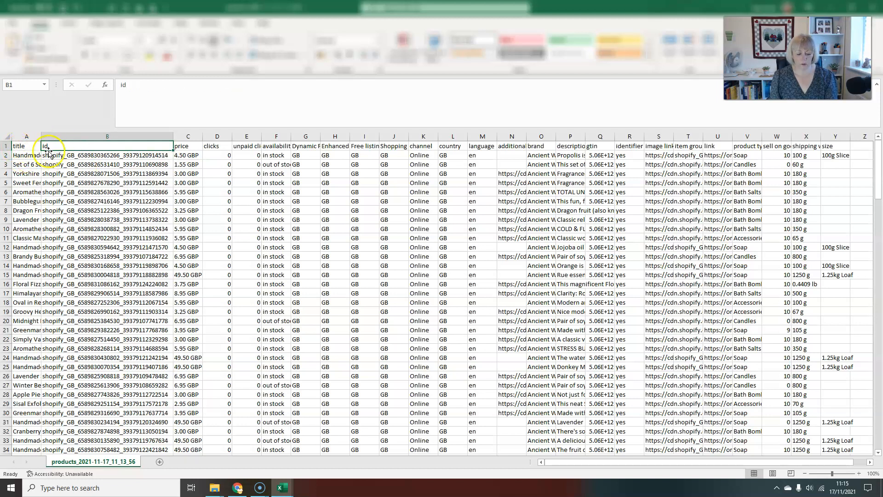
pyautogui.hotkey('ctrl', 'shift', 'Down')
pyautogui.hotkey('ctrl', 'c')
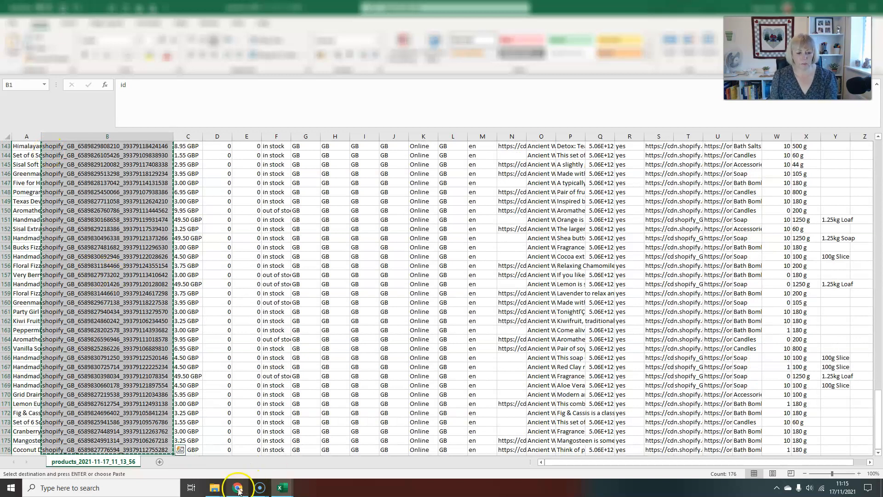
pyautogui.click(238, 488)
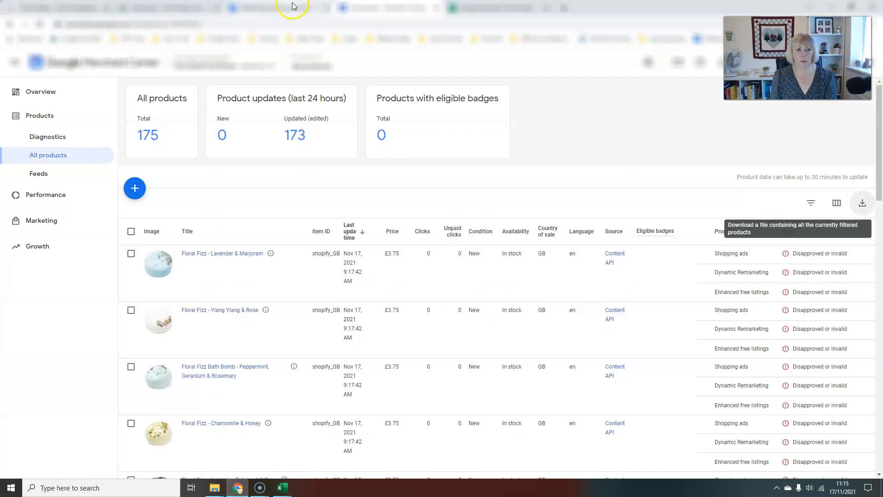
pyautogui.click(477, 7)
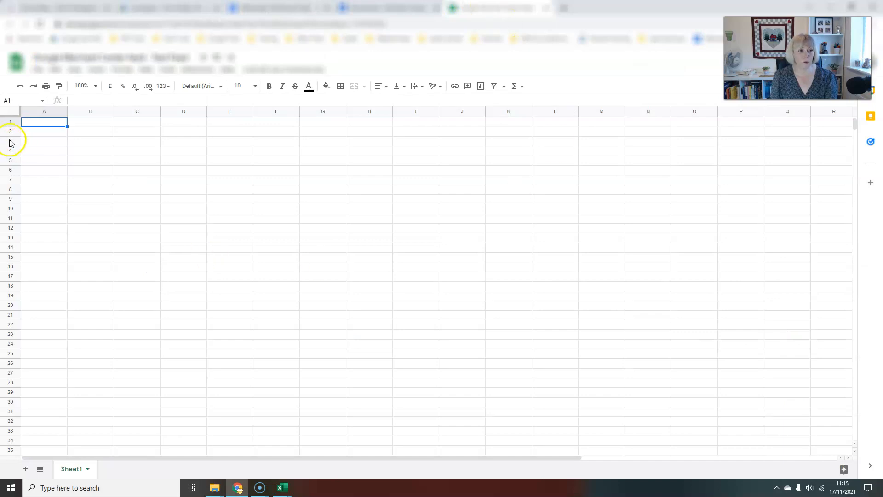
pyautogui.hotkey('ctrl', 'v')
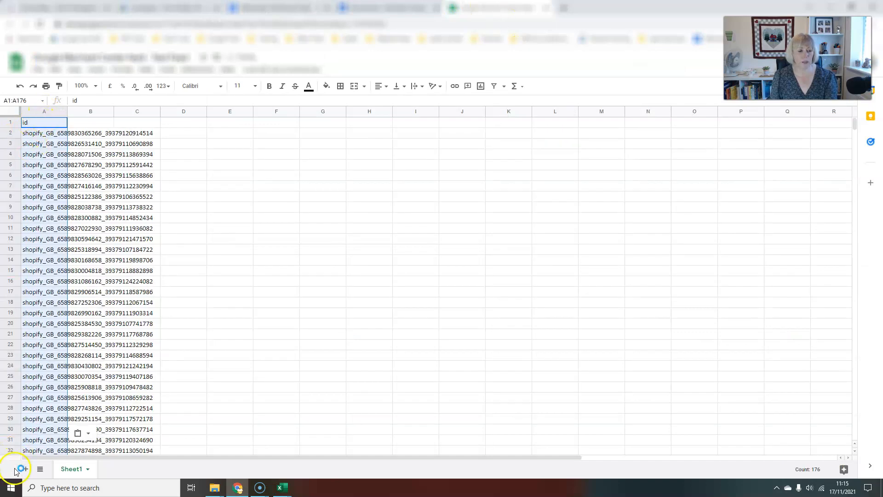
# Copy the whole title column with its header from the products workbook and paste it into the feed's Google Sheet starting at cell B1
pyautogui.moveTo(287, 491)
pyautogui.click(322, 454)
pyautogui.click(22, 152)
pyautogui.hotkey('ctrl', 'Up')
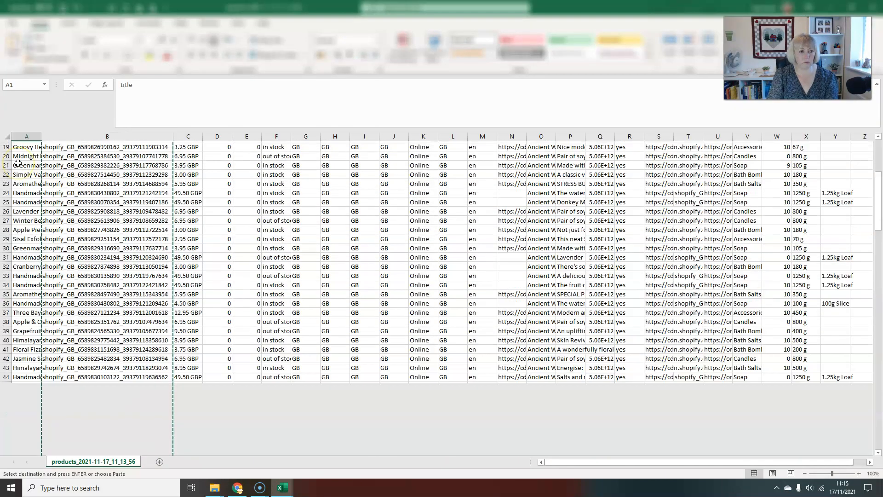
pyautogui.hotkey('ctrl', 'shift', 'Down')
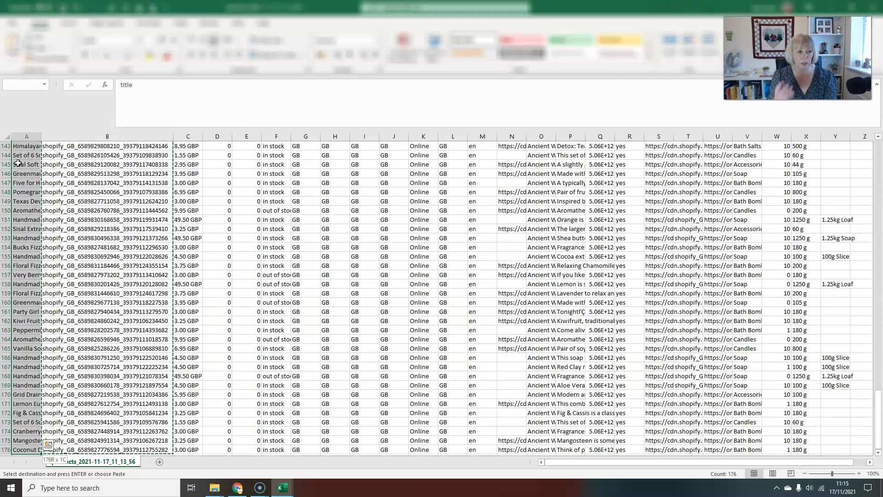
pyautogui.hotkey('ctrl', 'c')
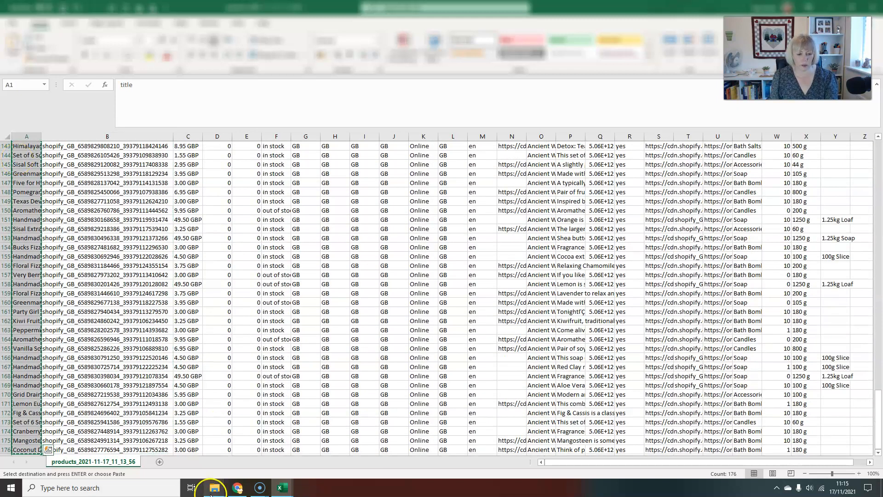
pyautogui.click(237, 488)
pyautogui.hotkey('ctrl', 'v')
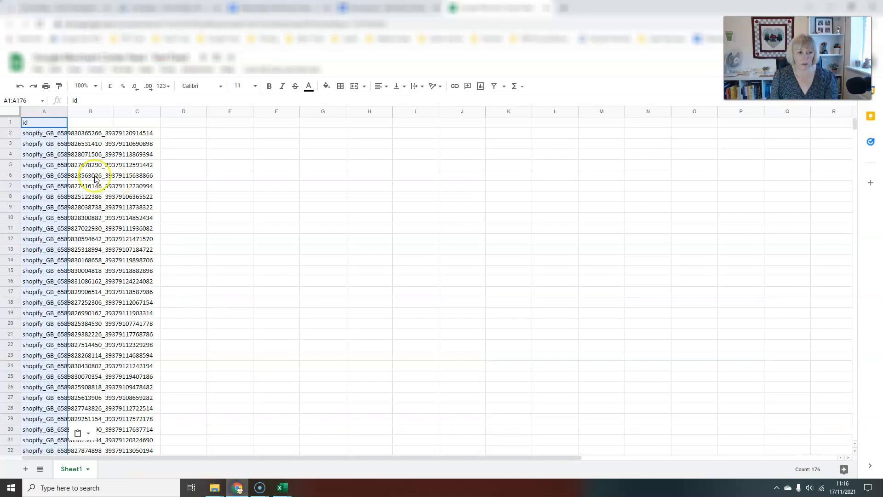
pyautogui.click(81, 126)
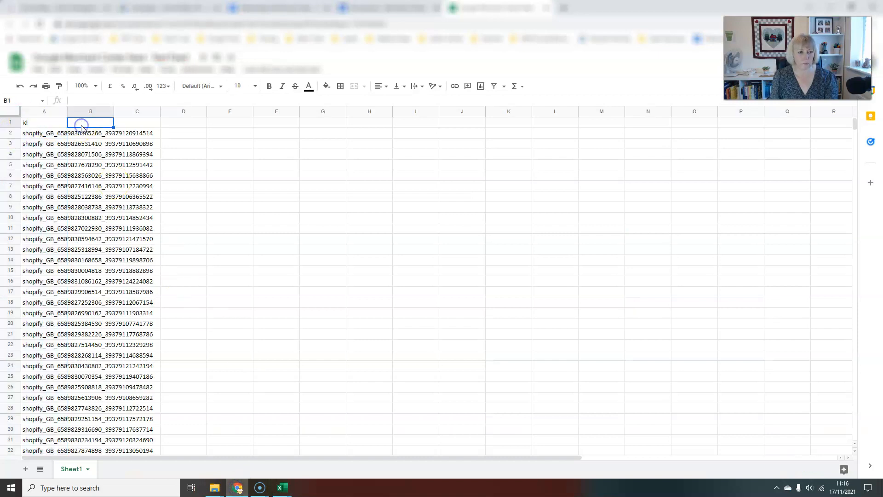
pyautogui.hotkey('ctrl', 'v')
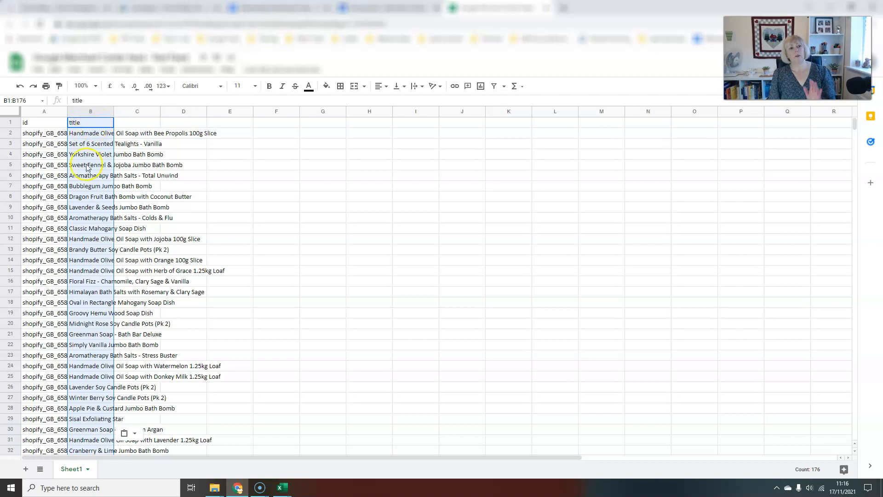
# Fit column A to the full product ids and widen the title column slightly
pyautogui.doubleClick(67, 114)
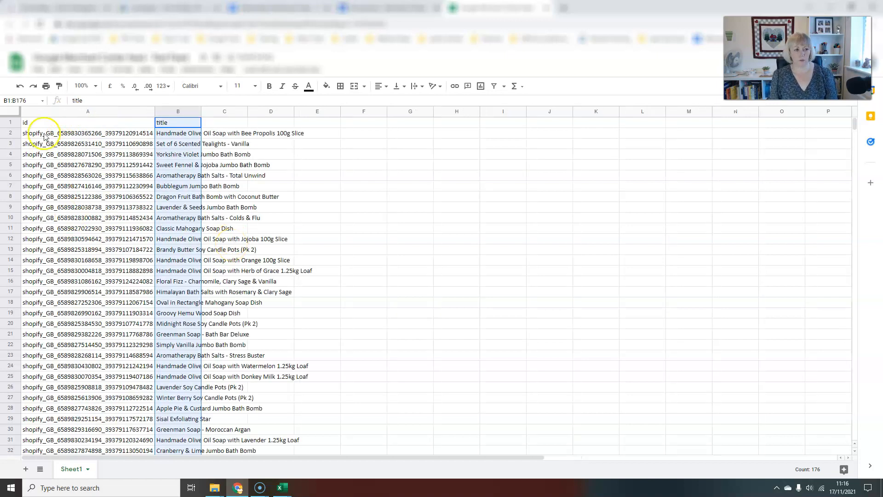
pyautogui.click(171, 125)
pyautogui.click(175, 135)
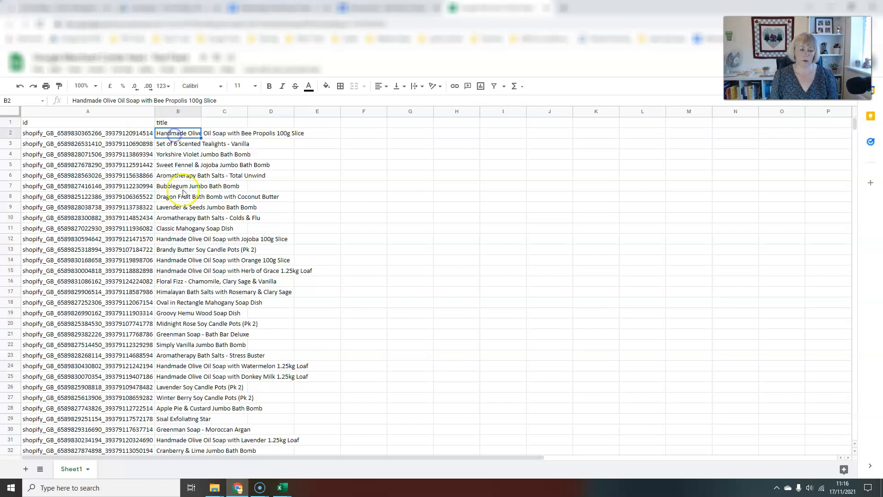
pyautogui.moveTo(199, 114); pyautogui.dragTo(212, 133)
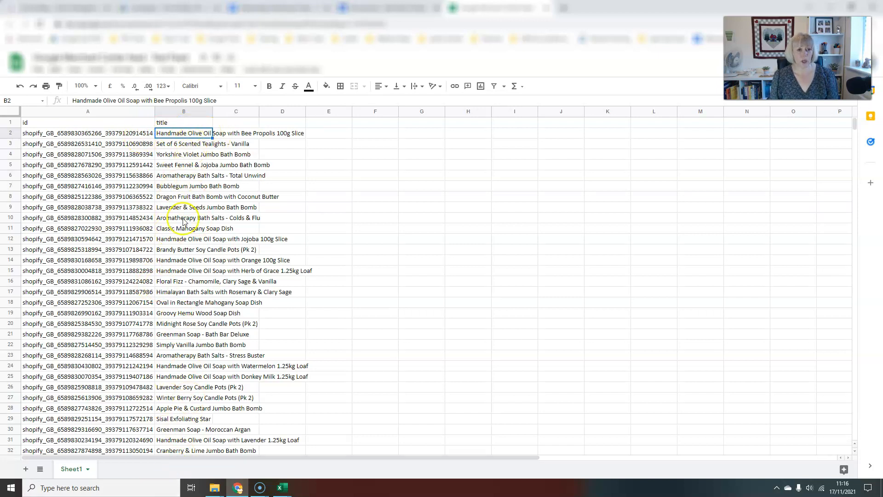
pyautogui.click(169, 121)
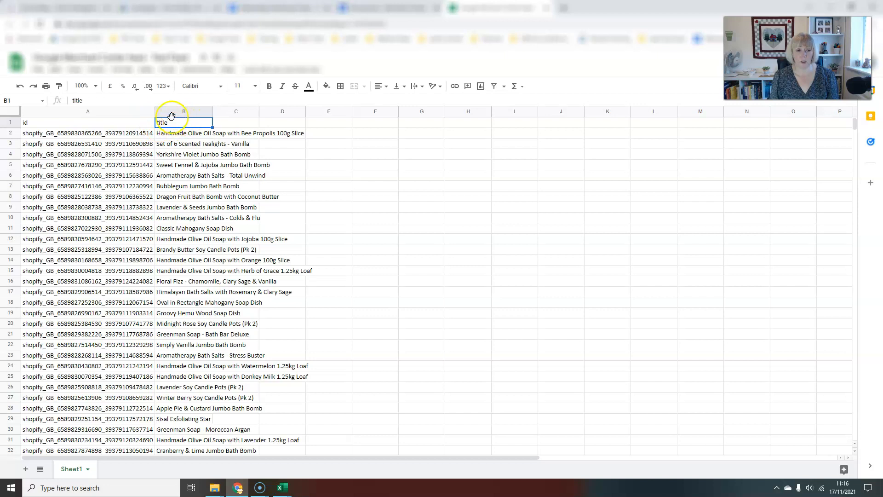
pyautogui.click(69, 123)
pyautogui.click(186, 121)
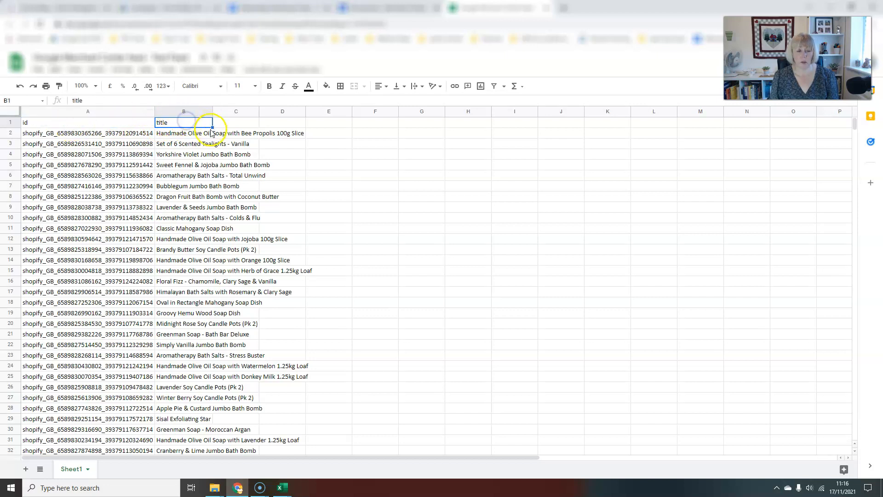
# Rewrite the tealights title in cell B3 as "Vanilla Scented Tealights (pack of 6)"
pyautogui.click(172, 144)
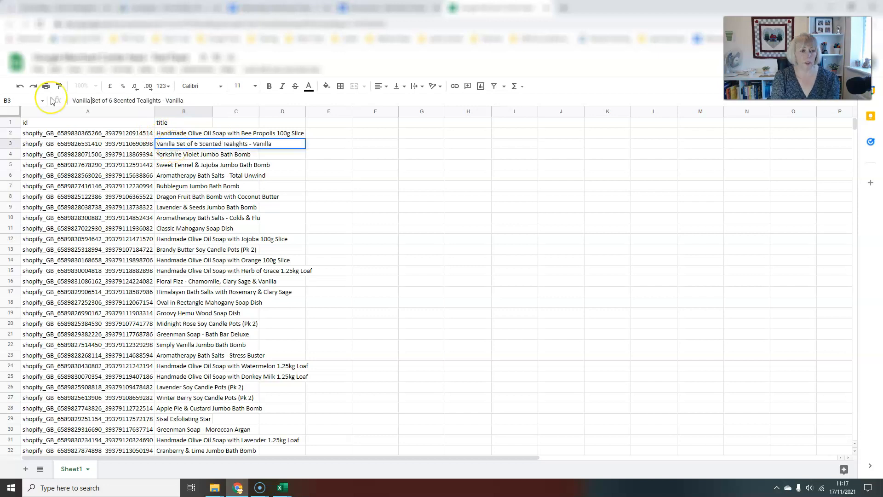
pyautogui.press('Delete')
pyautogui.press('Delete')
pyautogui.press('Delete')
pyautogui.press('Delete')
pyautogui.press('Delete')
pyautogui.press('Delete')
pyautogui.press('Delete')
pyautogui.press('Delete')
pyautogui.press('Delete')
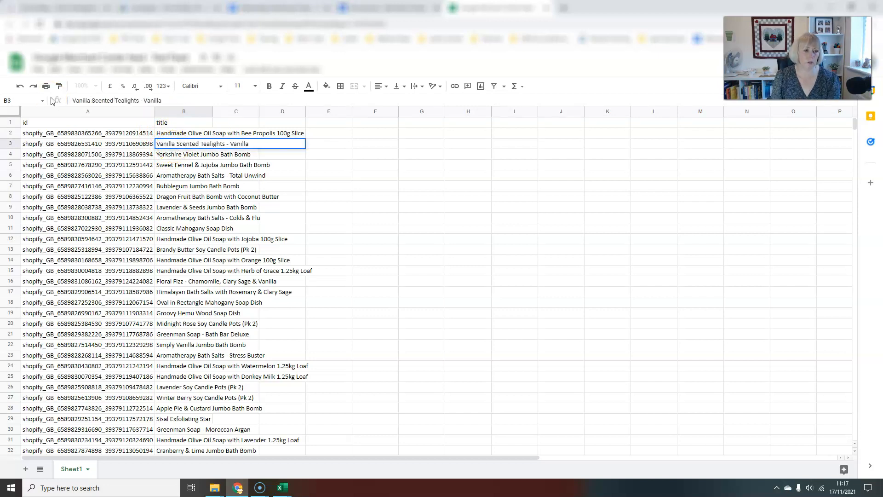
pyautogui.click(163, 100)
pyautogui.press('BackSpace')
pyautogui.press('BackSpace')
pyautogui.press('BackSpace')
pyautogui.press('BackSpace')
pyautogui.press('BackSpace')
pyautogui.press('BackSpace')
pyautogui.press('BackSpace')
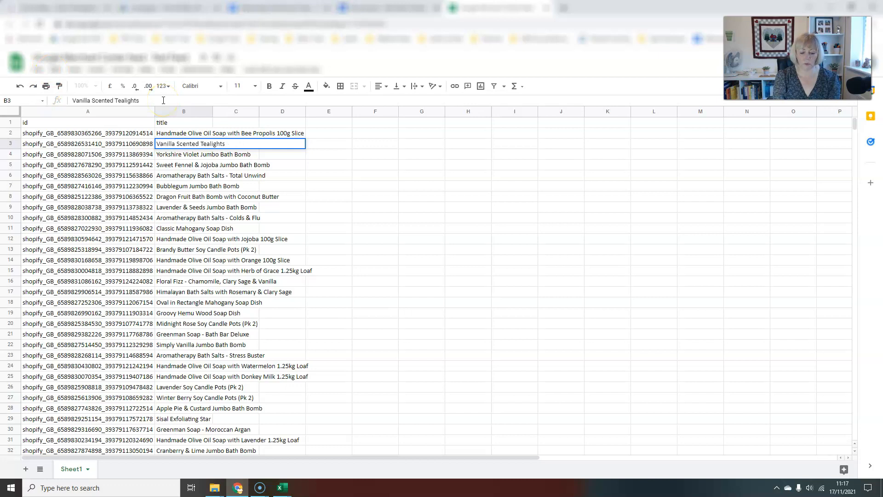
pyautogui.write('(pack of 6)')
pyautogui.press('Return')
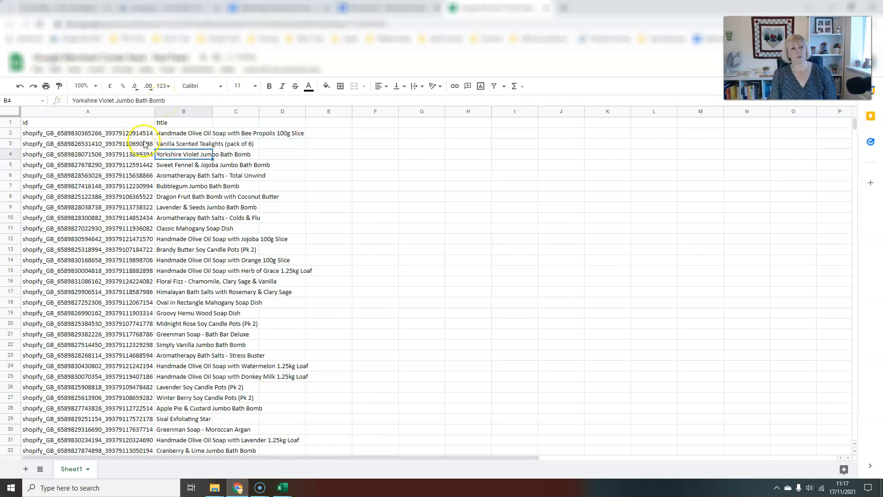
# Widen column B to about the length of the product titles
pyautogui.click(172, 144)
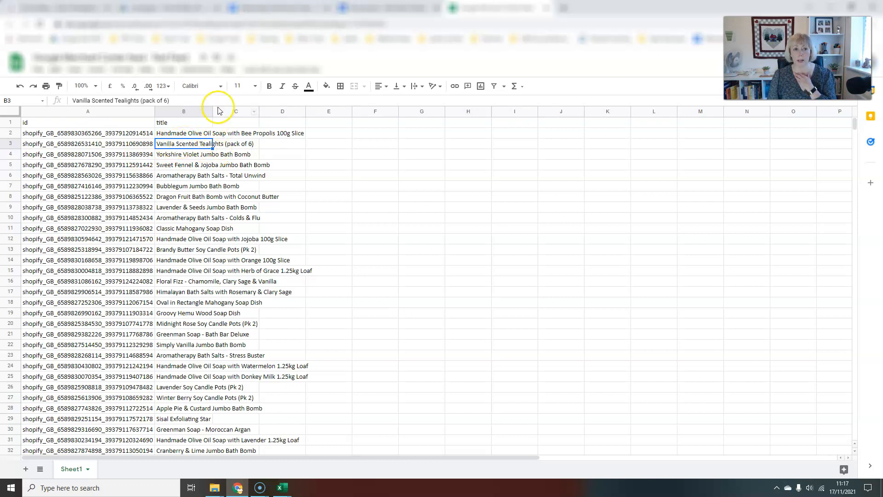
pyautogui.moveTo(211, 113); pyautogui.dragTo(305, 113)
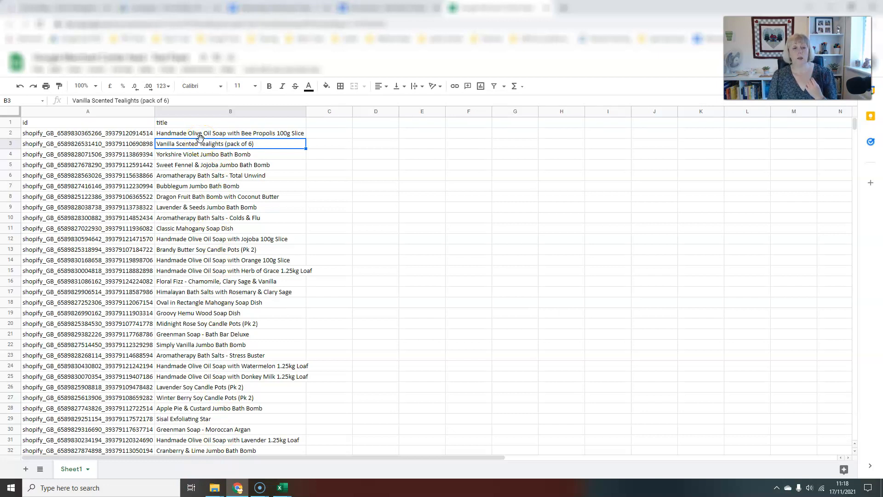
pyautogui.click(174, 125)
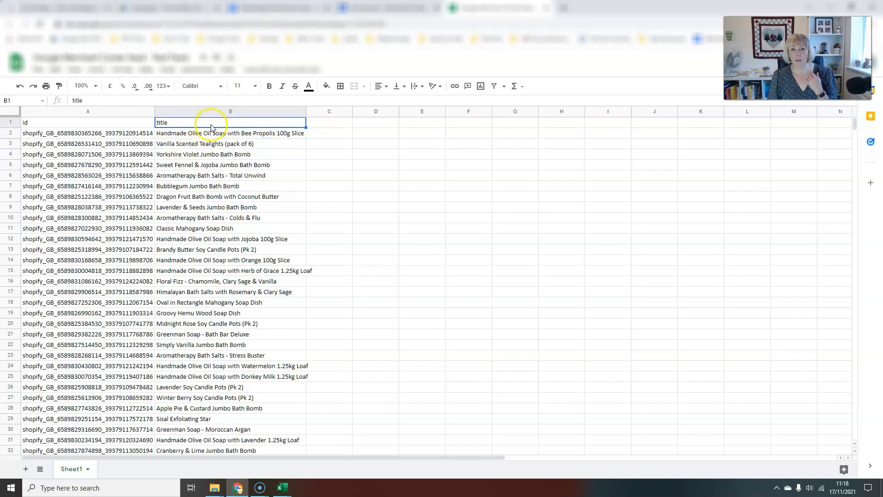
pyautogui.click(201, 144)
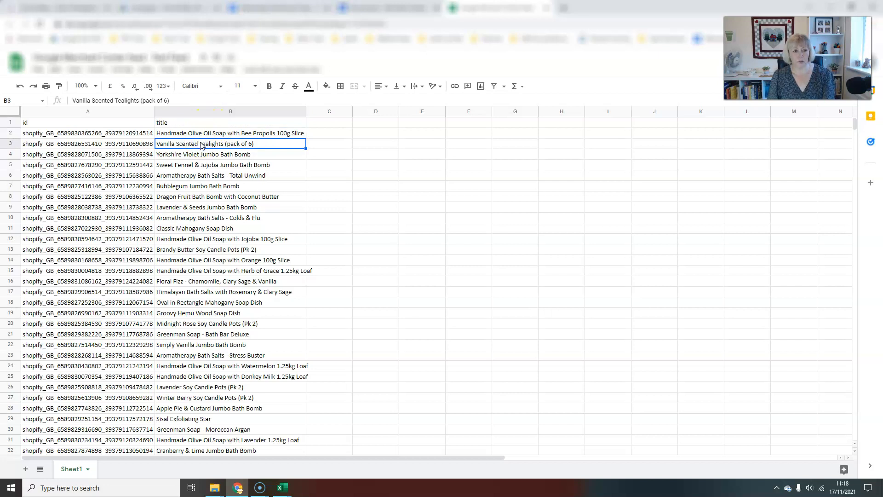
# Undo the column width changes and the tealights title edit, back to the pasted titles
pyautogui.hotkey('ctrl', 'z')
pyautogui.hotkey('ctrl', 'z')
pyautogui.hotkey('ctrl', 'z')
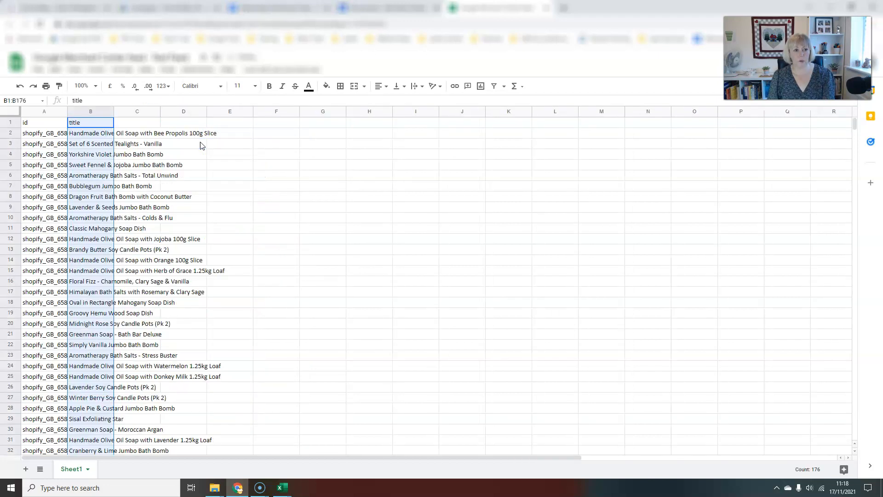
# Fit column A to the full product ids and rename the header in B1 as "original title"
pyautogui.doubleClick(68, 111)
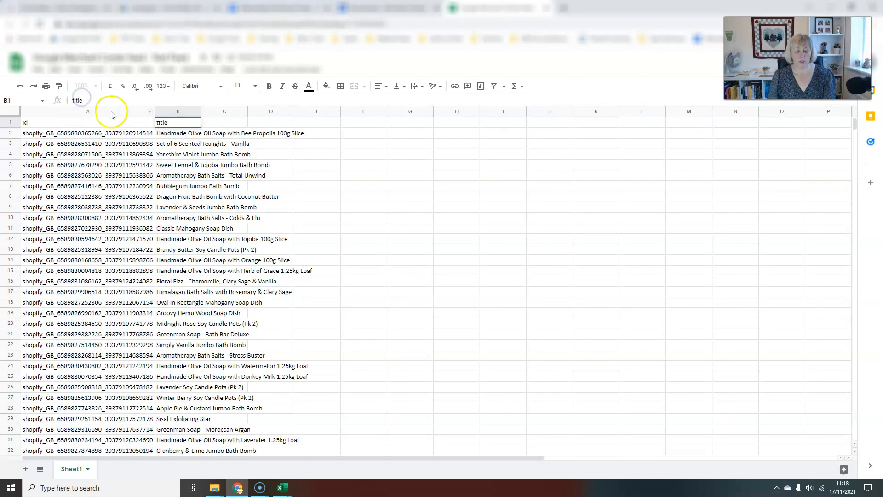
pyautogui.write('original')
pyautogui.press('Return')
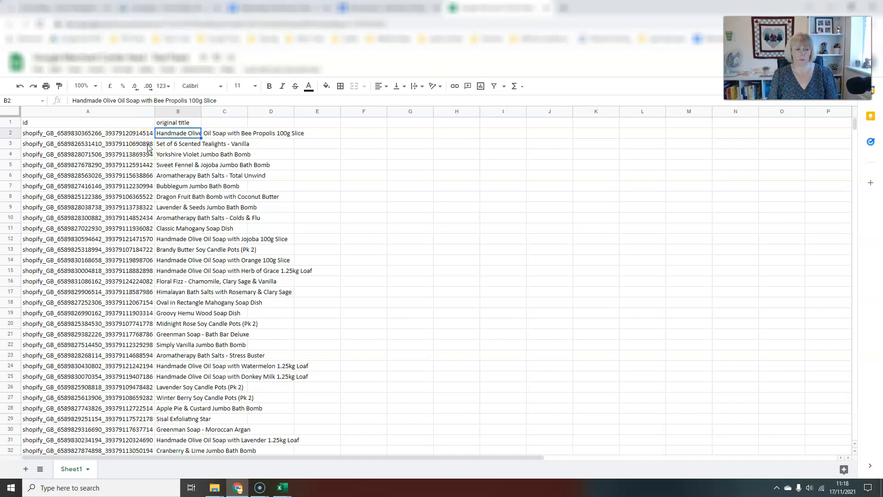
# Add the header "title" in cell C1 for the rewritten product titles
pyautogui.click(217, 125)
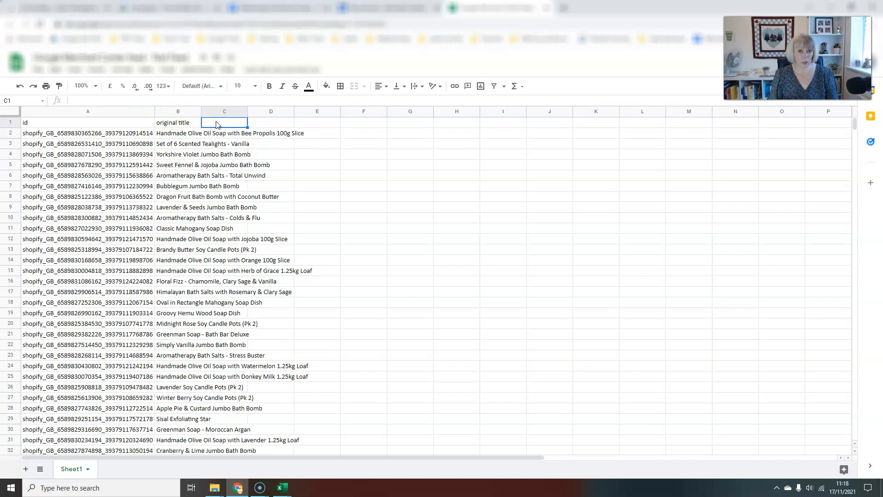
pyautogui.write('title')
pyautogui.press('Return')
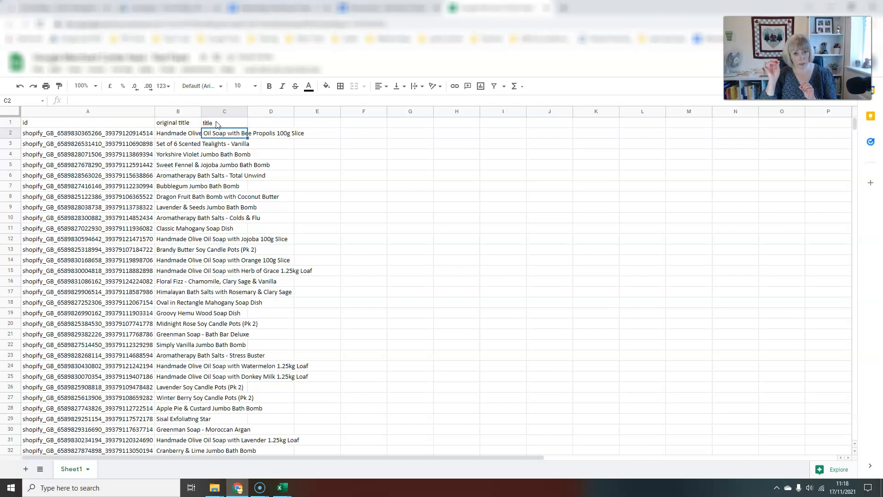
# Enter "Vanilla Scented Tealights (Pack of 6)" as the new title in C3 and widen column B to show the original titles
pyautogui.click(207, 146)
pyautogui.write('Vanilla Scented Tealist')
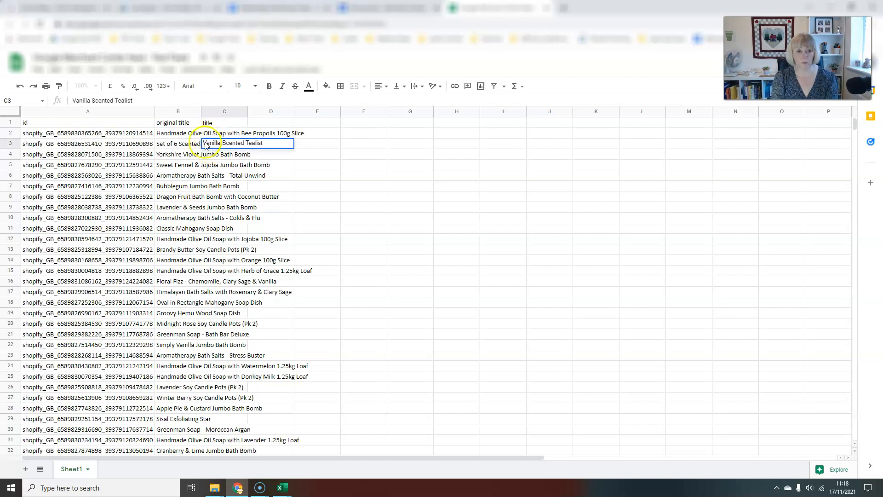
pyautogui.write('ghts (Pack of 6)')
pyautogui.press('Return')
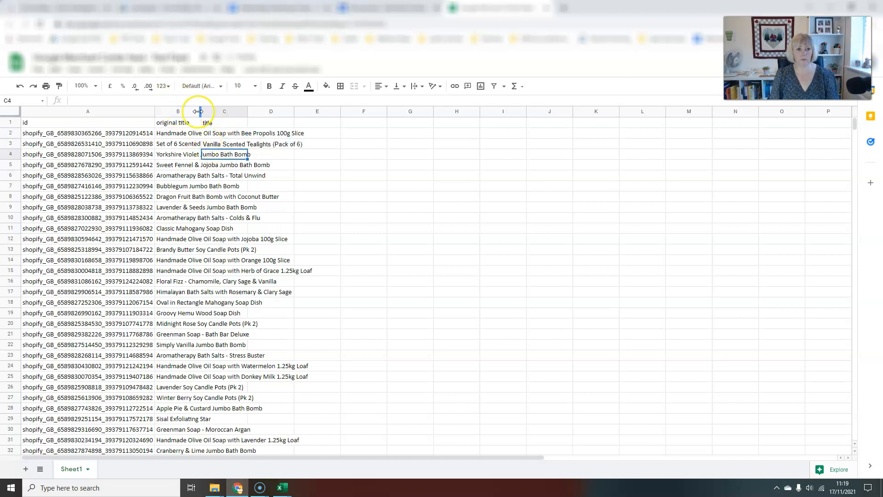
pyautogui.moveTo(201, 113); pyautogui.dragTo(289, 112)
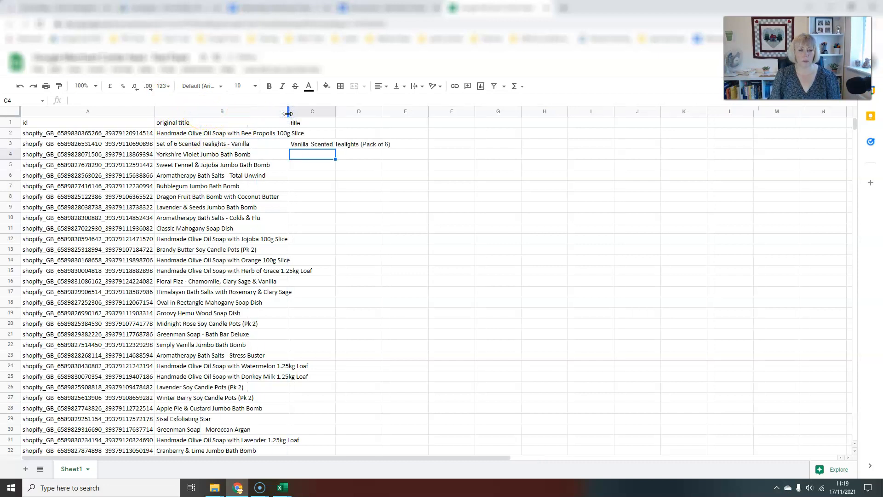
pyautogui.click(311, 145)
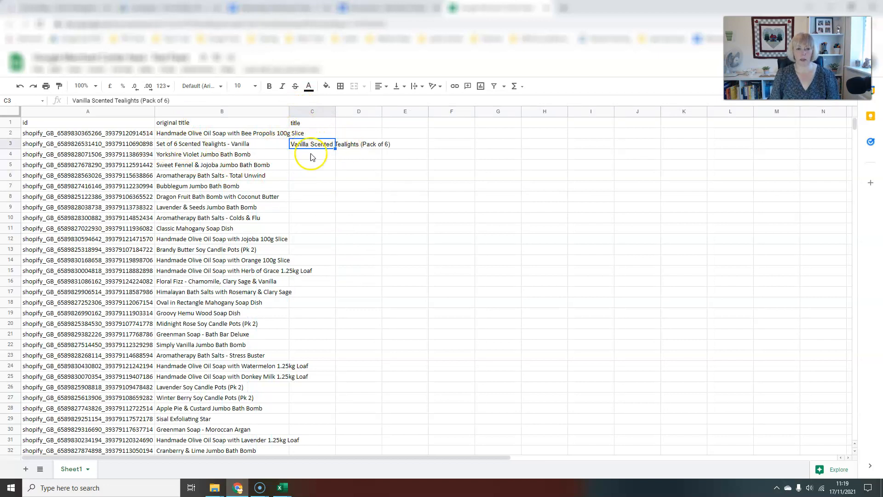
pyautogui.click(313, 218)
pyautogui.click(297, 343)
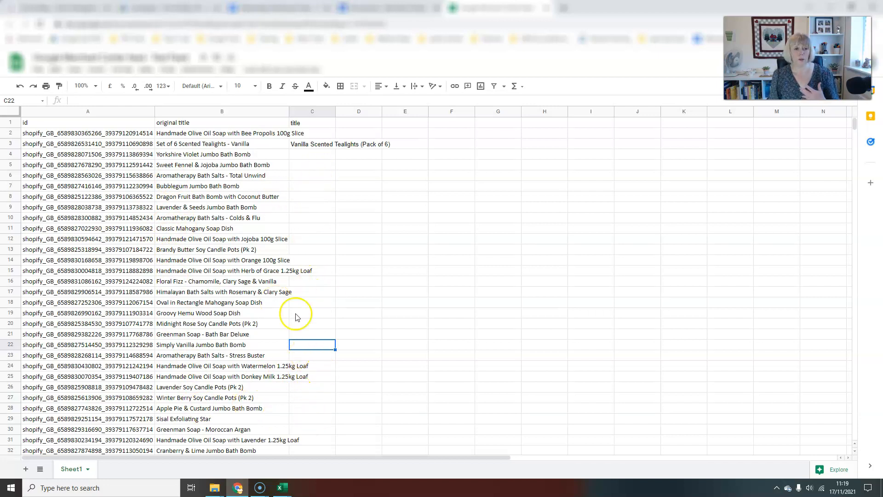
pyautogui.scroll(-10, 322, 324)
pyautogui.scroll(10, 325, 326)
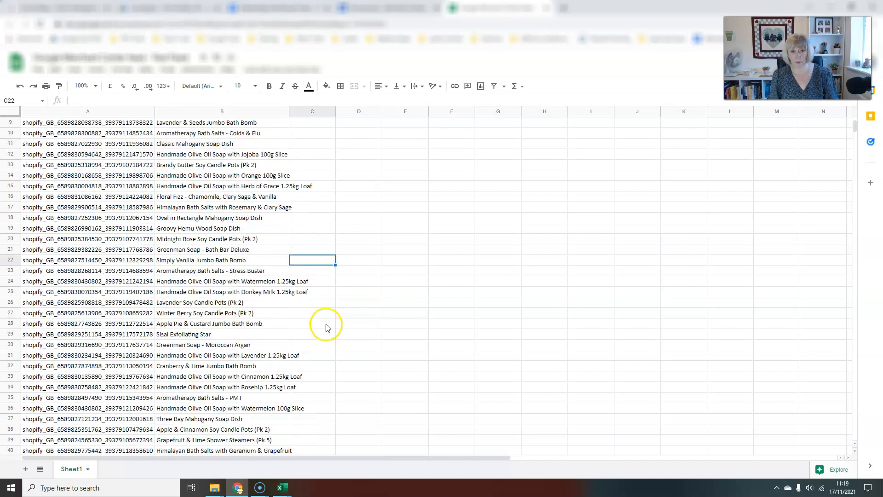
pyautogui.scroll(3, 326, 327)
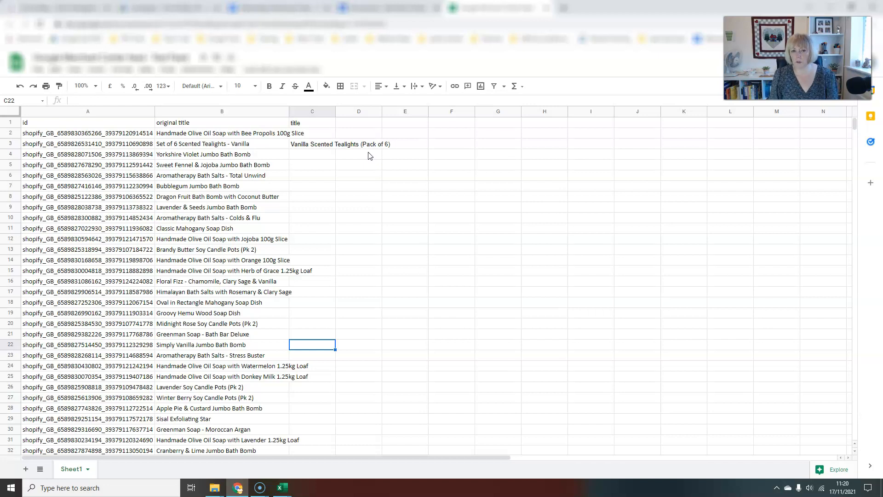
# Add the header "color" in cell D1
pyautogui.click(361, 125)
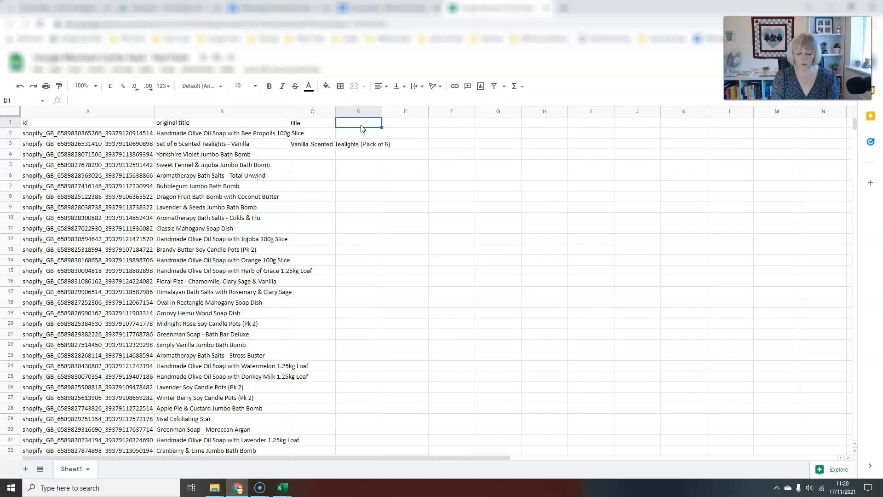
pyautogui.write('color')
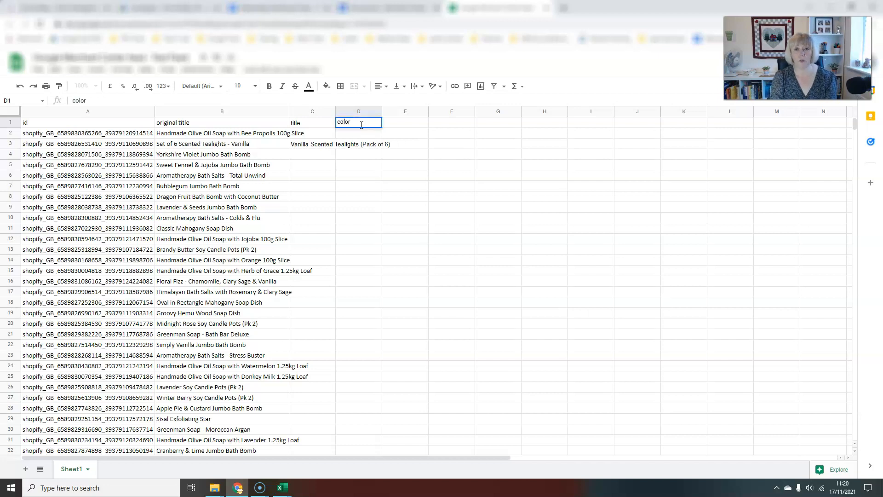
pyautogui.press('Return')
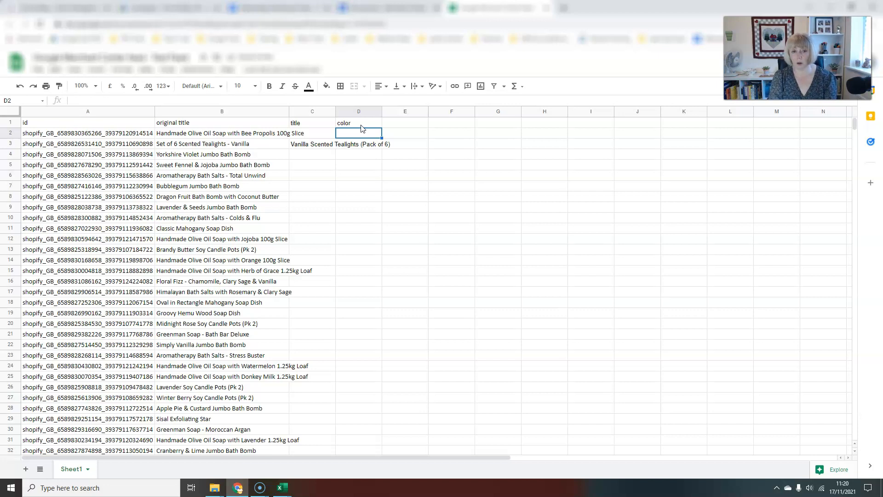
# Fill the color column from D2 to D6 with pink, blue, green, pink and brown
pyautogui.write('ink')
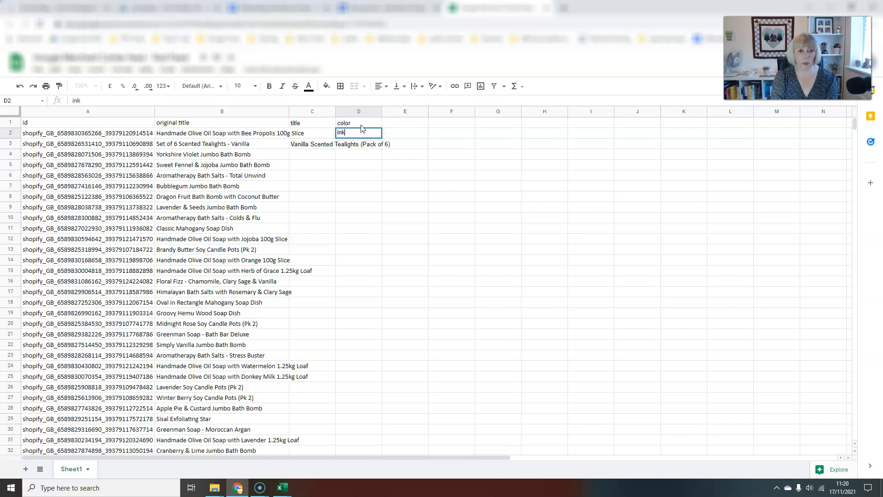
pyautogui.write('pink')
pyautogui.press('Return')
pyautogui.write('blue')
pyautogui.press('Return')
pyautogui.write('green')
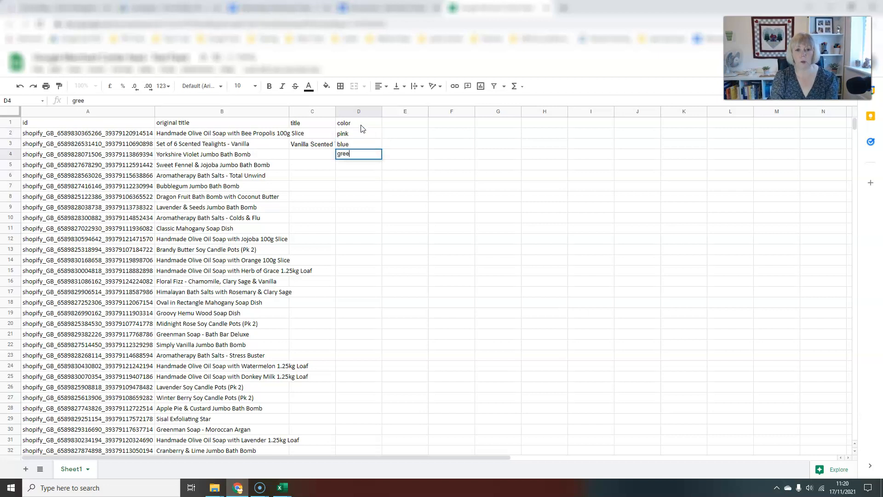
pyautogui.press('Return')
pyautogui.write('pink')
pyautogui.press('Return')
pyautogui.write('brown')
pyautogui.press('Return')
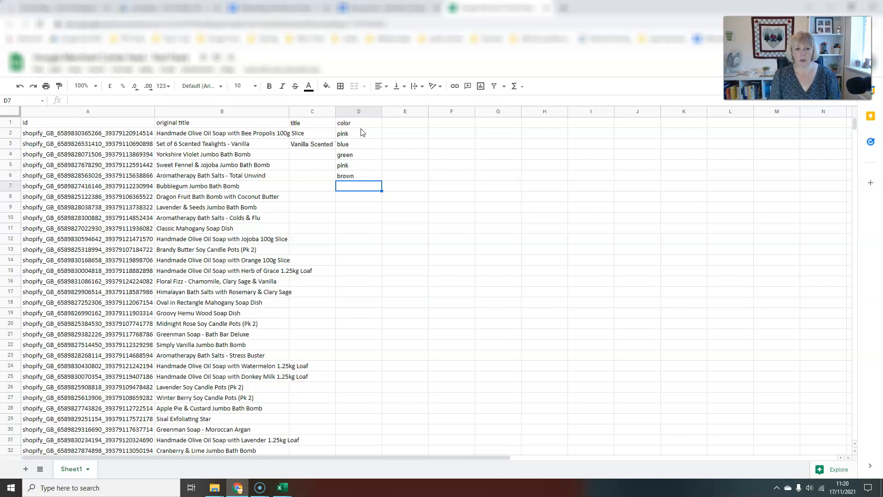
pyautogui.click(342, 346)
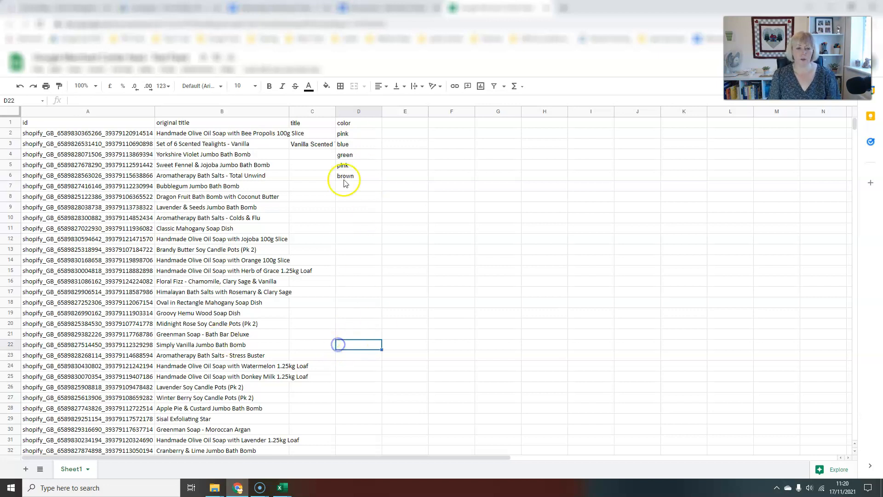
# Add the headers "gender" in E1 and "material" in F1
pyautogui.click(407, 123)
pyautogui.write('gender')
pyautogui.press('Tab')
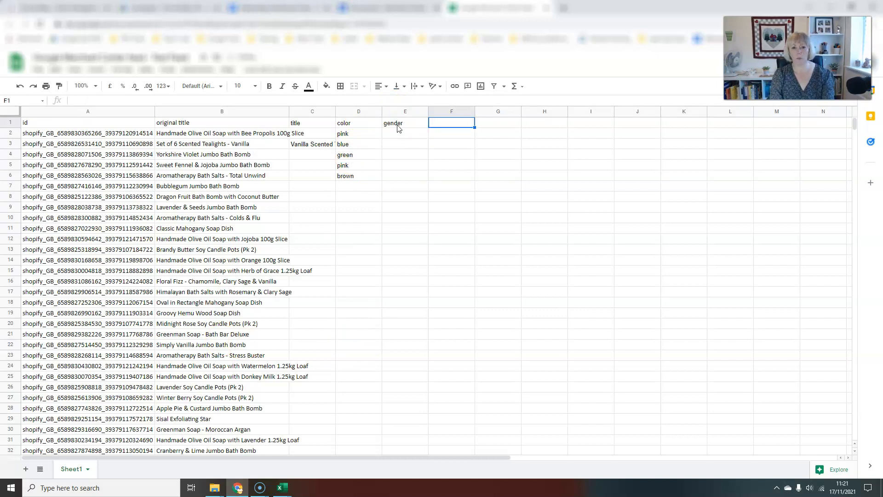
pyautogui.write('material')
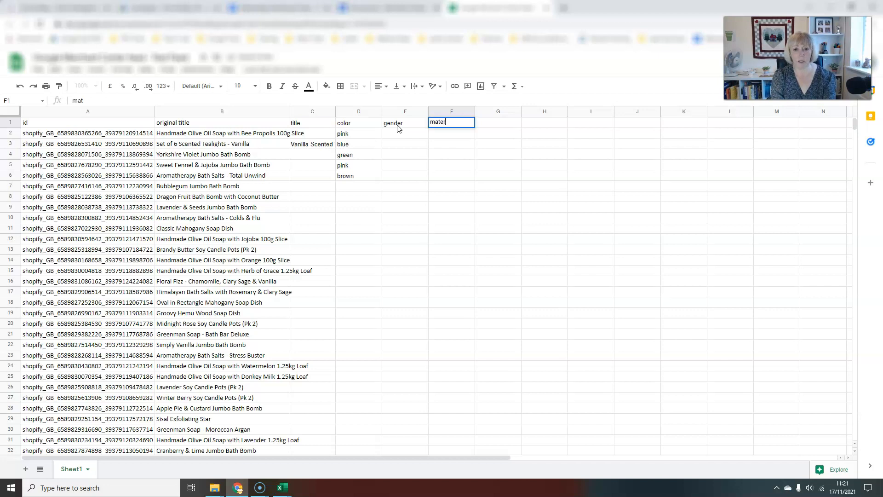
pyautogui.press('Tab')
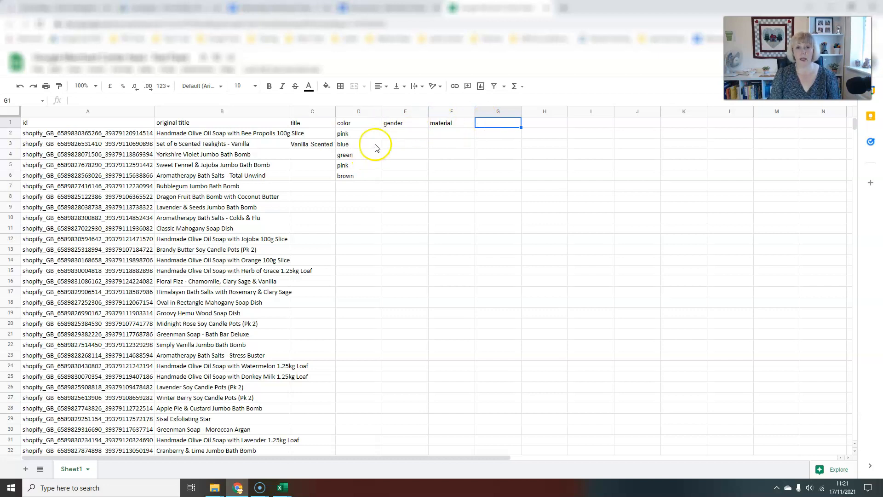
pyautogui.click(393, 133)
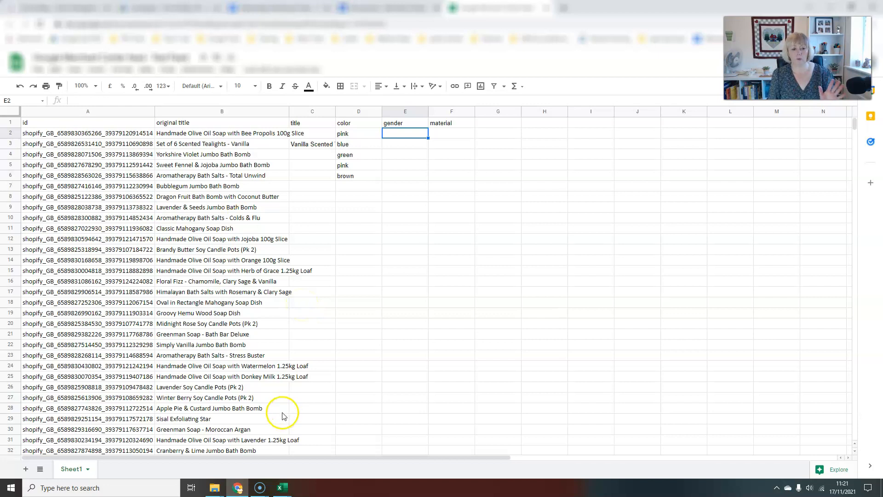
# Switch to Google Merchant Center, open the supplemental feed Test Feed and fetch its Google Sheets data now
pyautogui.click(374, 8)
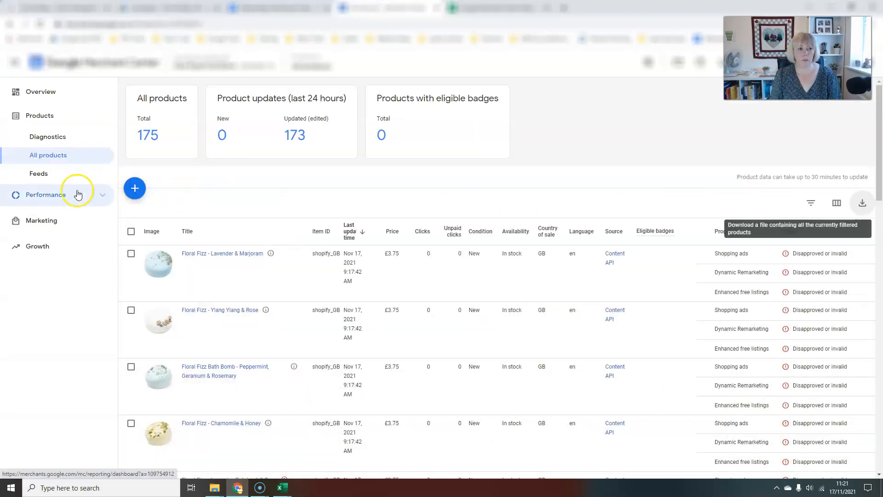
pyautogui.click(42, 178)
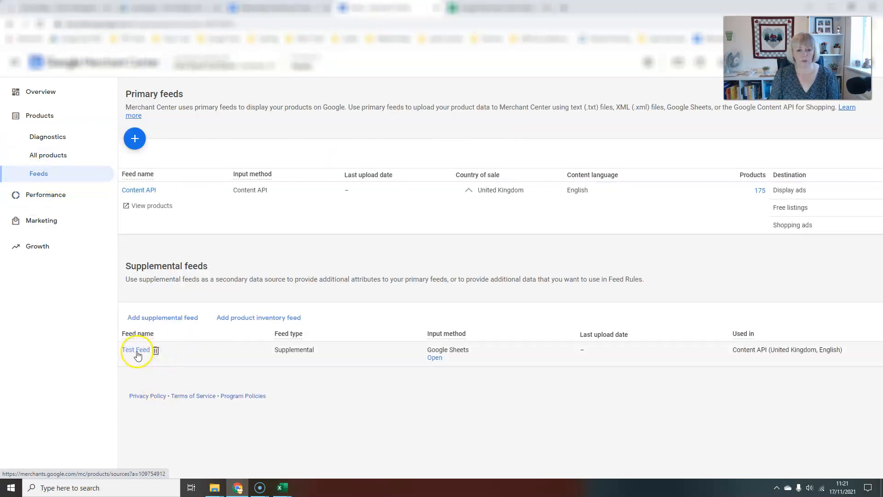
pyautogui.click(137, 351)
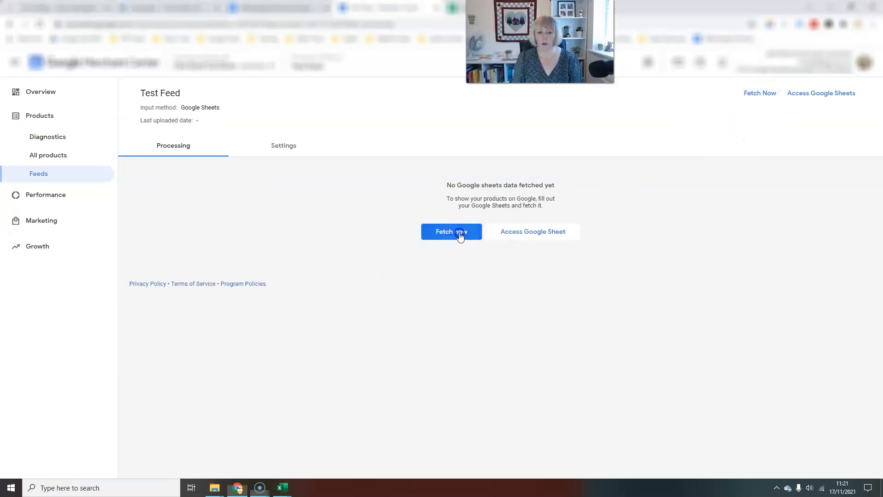
pyautogui.click(455, 328)
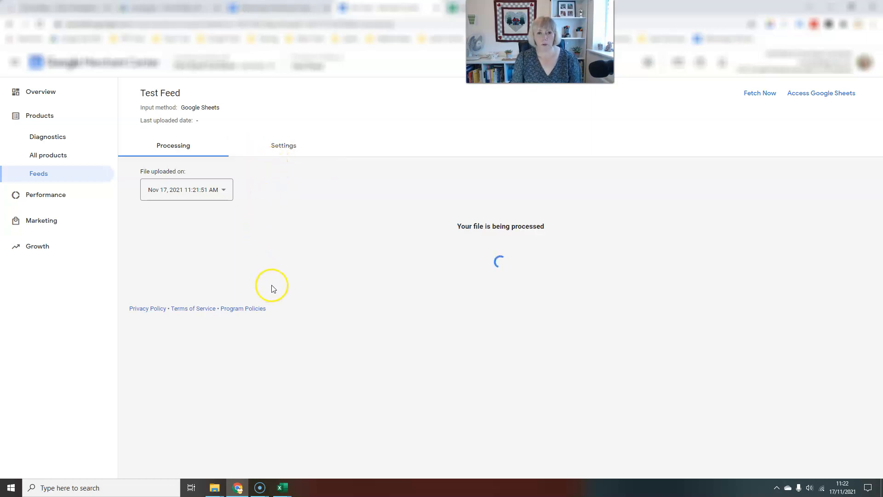
# Enable the daily fetch schedule in the Test Feed's settings and save it
pyautogui.click(298, 150)
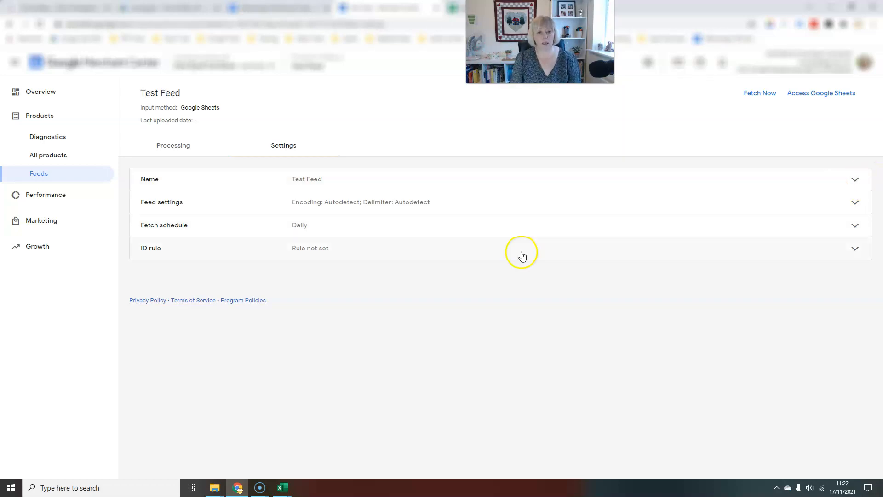
pyautogui.click(412, 228)
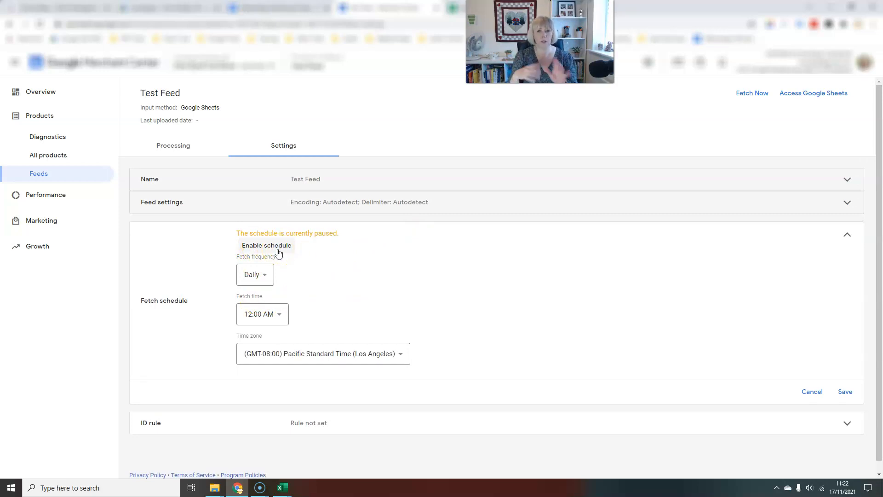
pyautogui.click(266, 244)
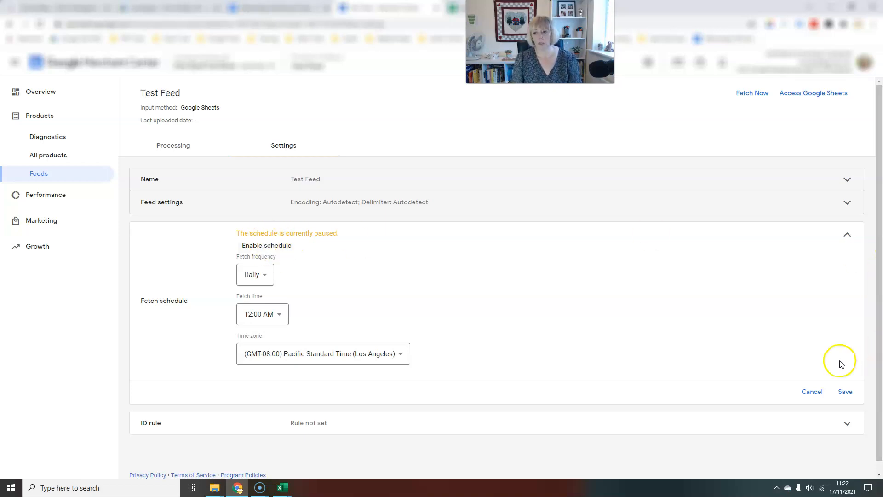
pyautogui.click(849, 396)
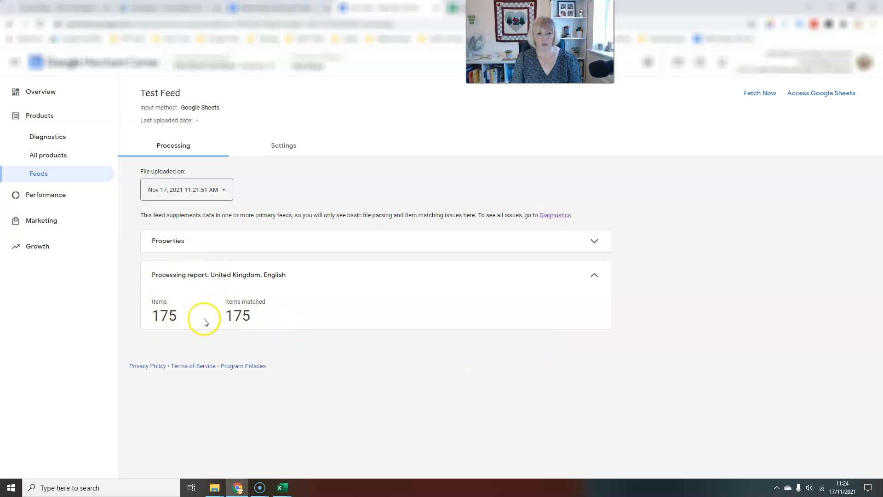
# Review the Test Feed's processing report and properties, checking the items against the spreadsheet
pyautogui.click(454, 8)
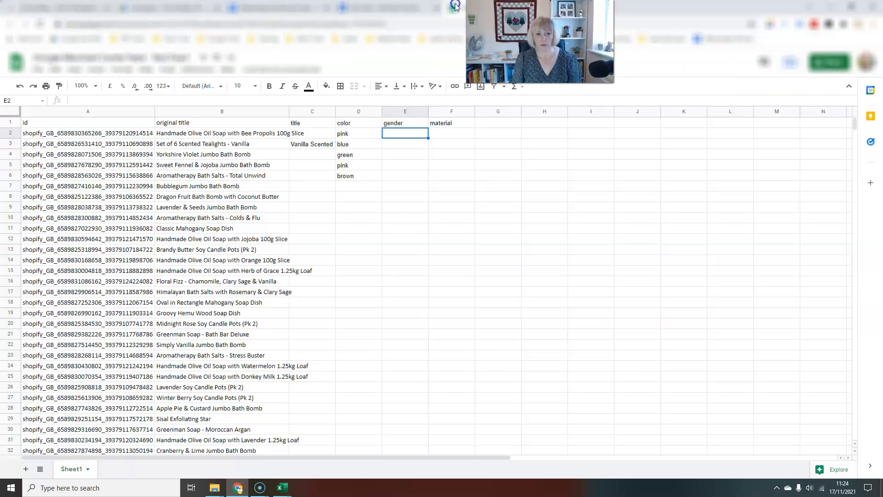
pyautogui.click(402, 7)
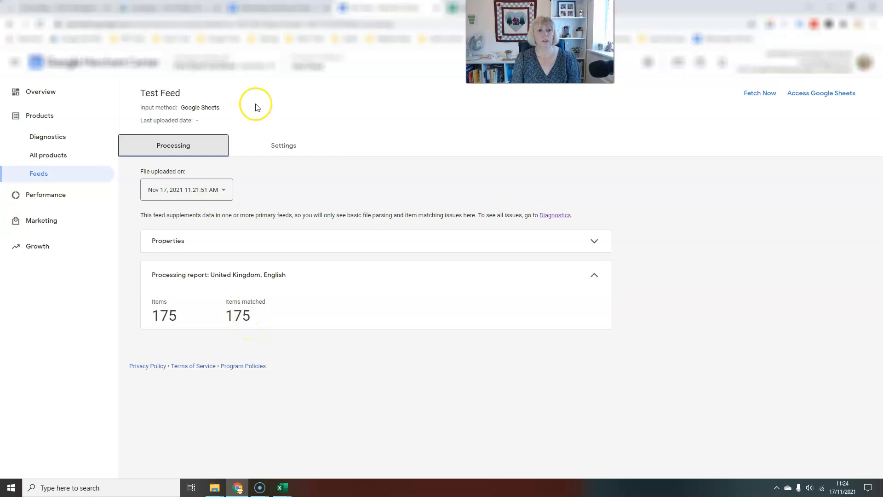
pyautogui.click(594, 241)
pyautogui.click(590, 242)
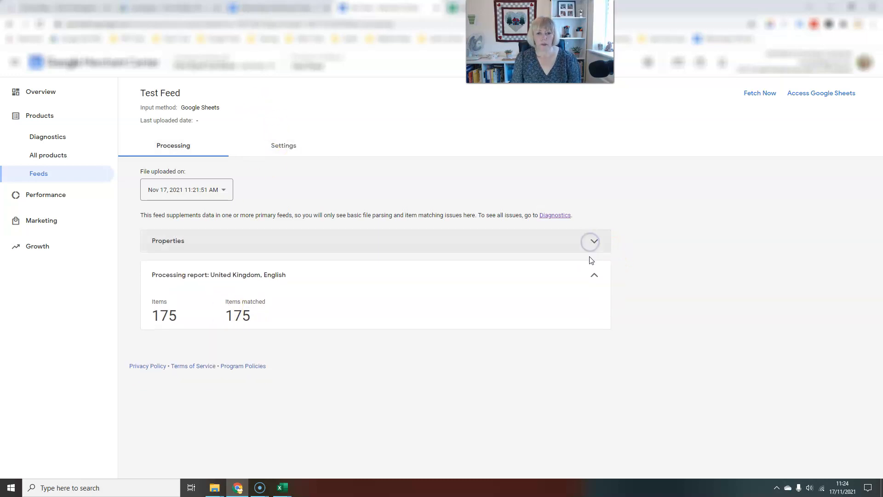
pyautogui.click(595, 278)
# Filter the list of all products by title to find the vanilla tealights
pyautogui.click(49, 155)
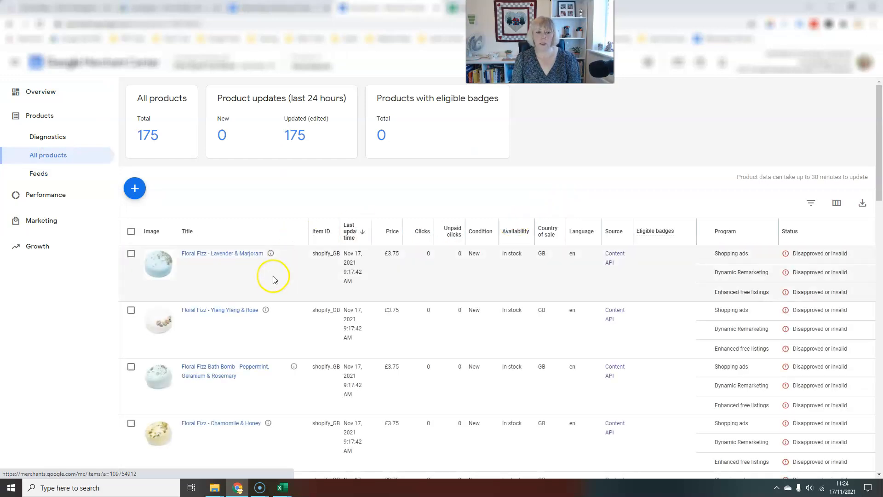
pyautogui.click(809, 202)
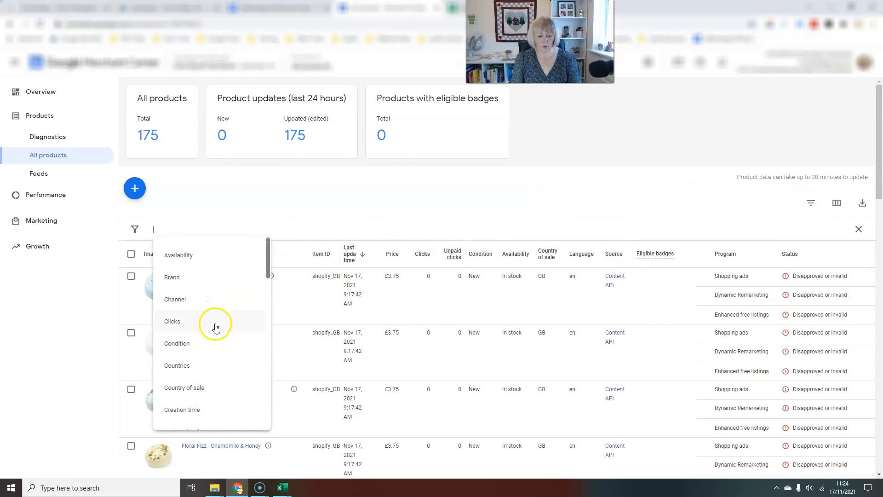
pyautogui.write('title')
pyautogui.click(223, 258)
pyautogui.click(184, 273)
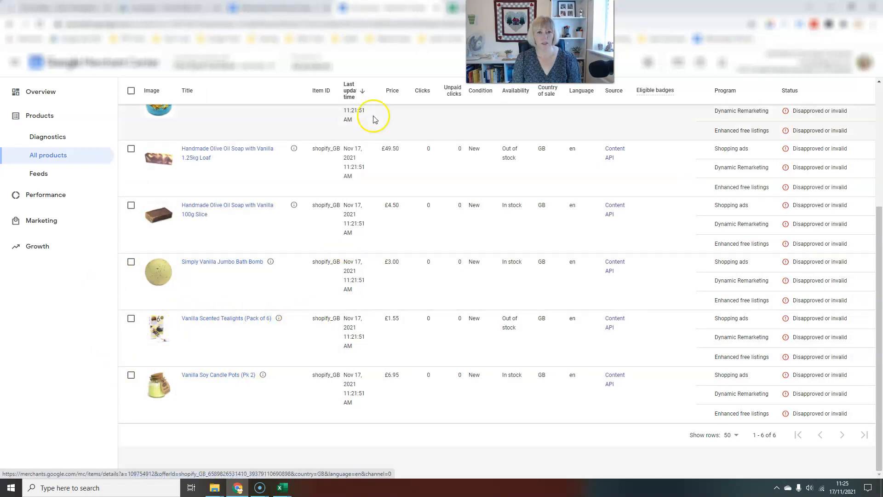
# Switch to the Google Sheets feed and widen column C to show the full new title
pyautogui.click(455, 8)
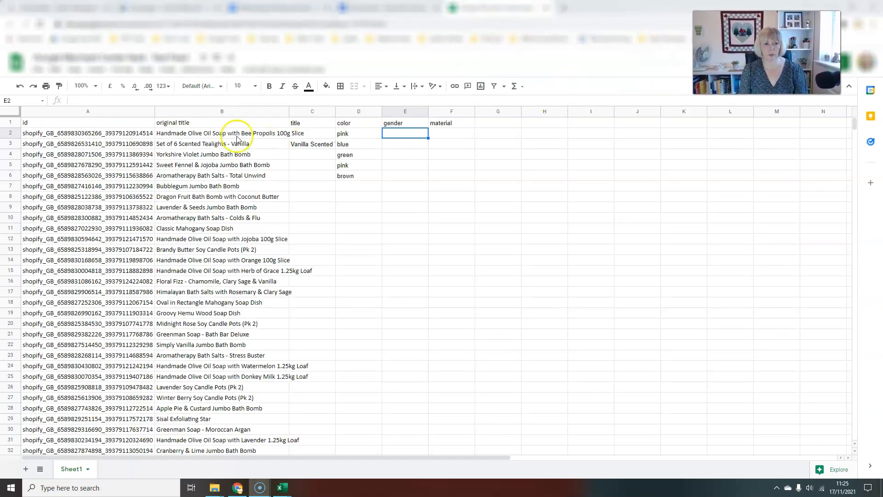
pyautogui.moveTo(335, 111); pyautogui.dragTo(433, 111)
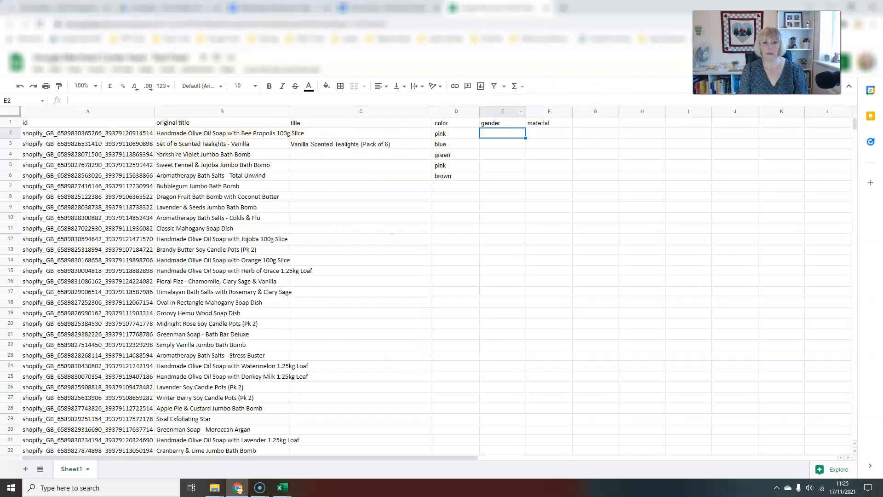
# Return to Merchant Center, open the Vanilla Scented Tealights (Pack of 6) product and examine its final attributes
pyautogui.click(374, 9)
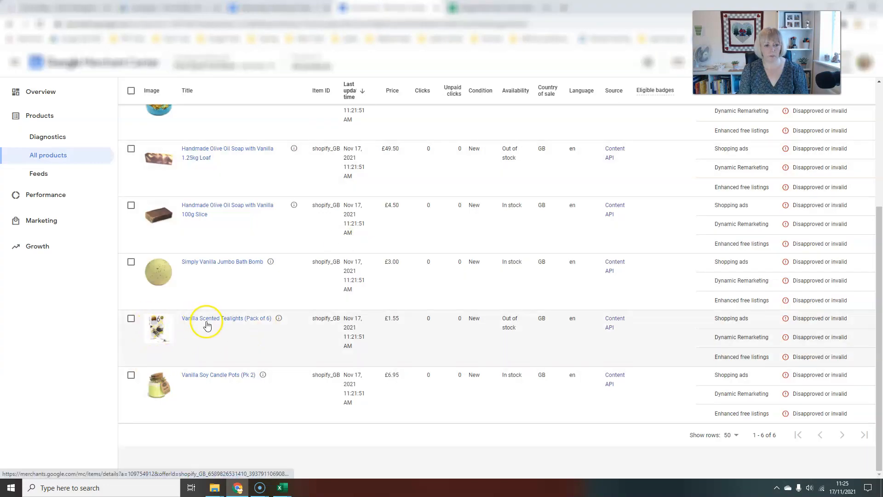
pyautogui.click(193, 325)
pyautogui.scroll(-10, 331, 331)
pyautogui.scroll(-2, 334, 334)
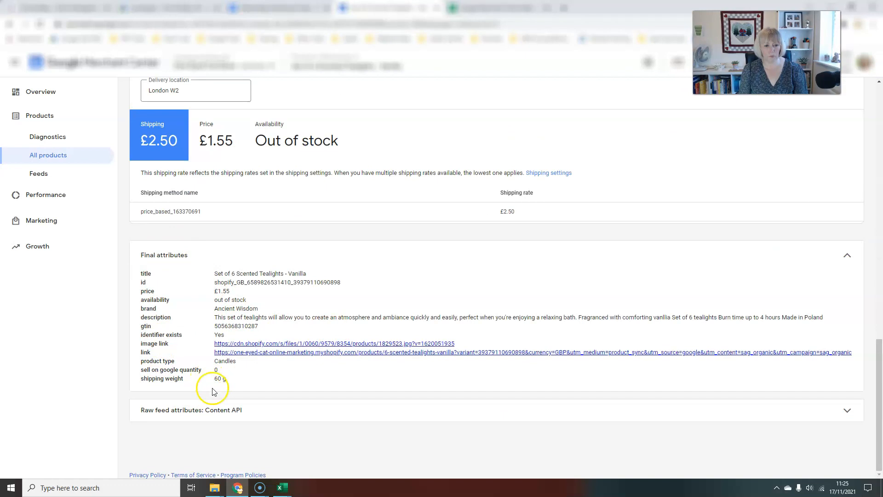
pyautogui.scroll(5, 276, 368)
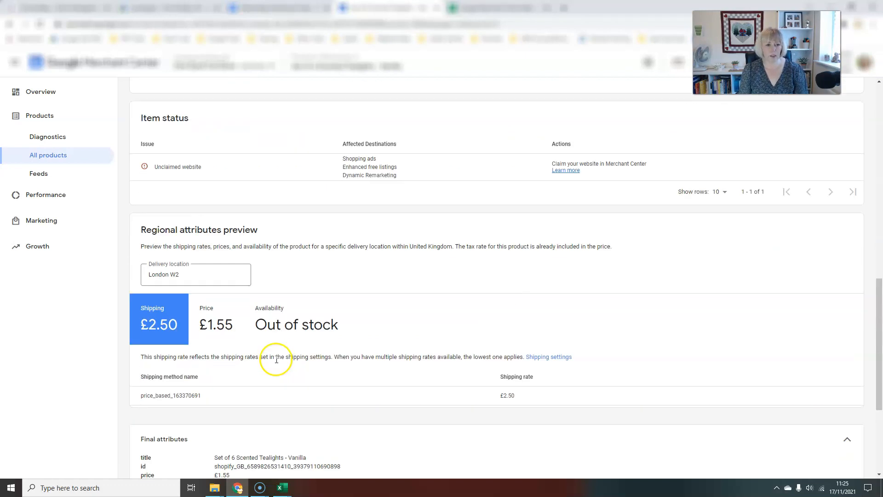
pyautogui.scroll(-4, 299, 405)
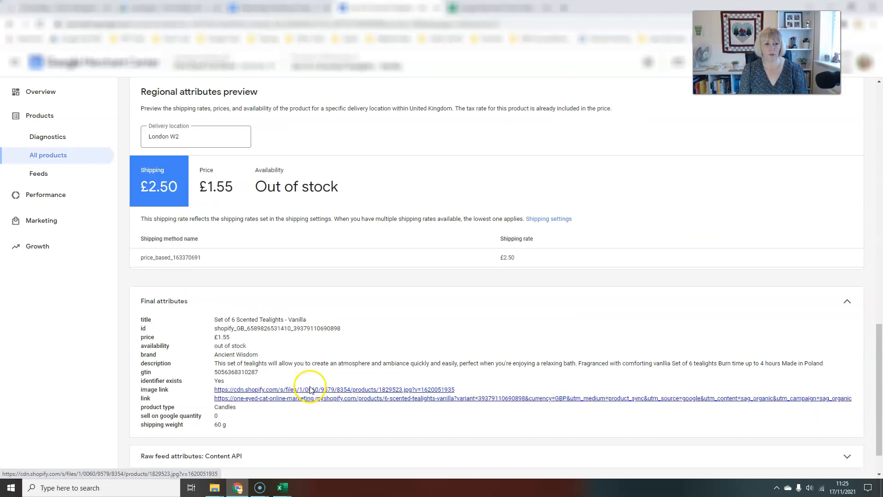
pyautogui.scroll(7, 309, 384)
pyautogui.scroll(-8, 311, 384)
# Check the tealights product's updated title and color in its summary against the spreadsheet
pyautogui.hotkey('alt', 'Left')
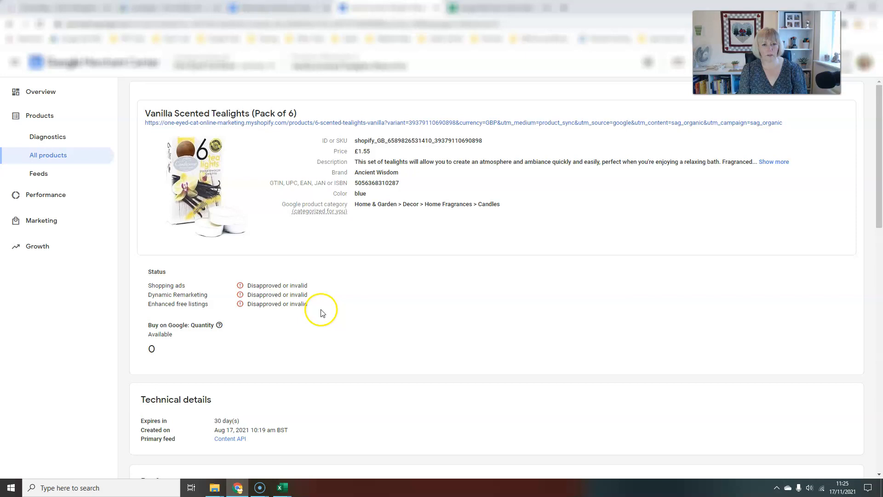
pyautogui.doubleClick(359, 194)
pyautogui.hotkey('ctrl', 'Tab')
pyautogui.hotkey('ctrl', 'shift', 'Tab')
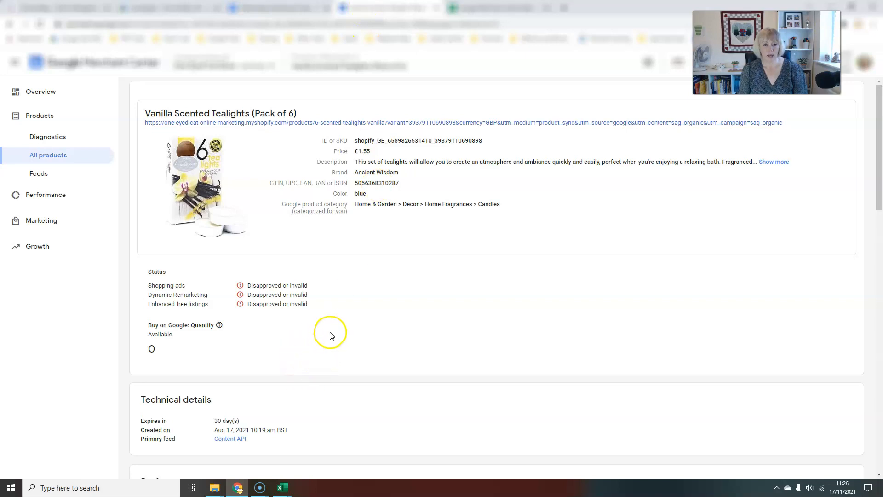